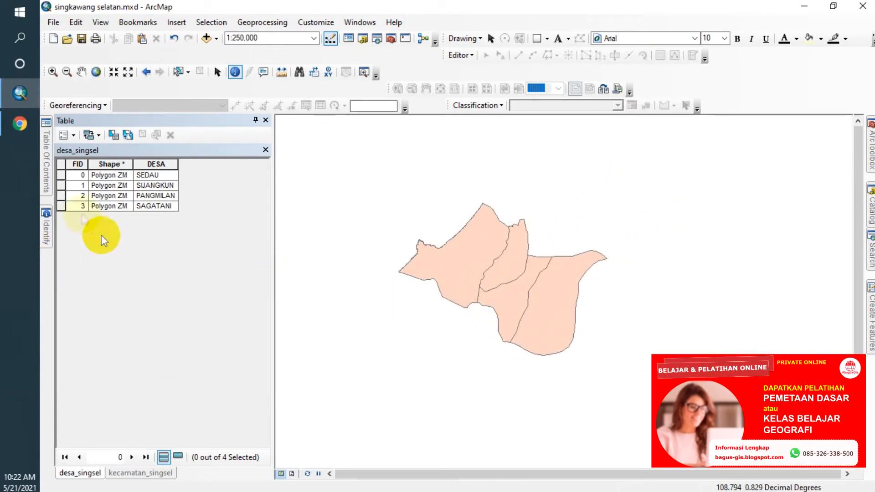
# - Toggle the desa_singsel and kecamatan_singsel layers to compare the village boundaries with the district outline
pyautogui.moveTo(47, 167)
pyautogui.click(116, 163)
pyautogui.click(86, 163)
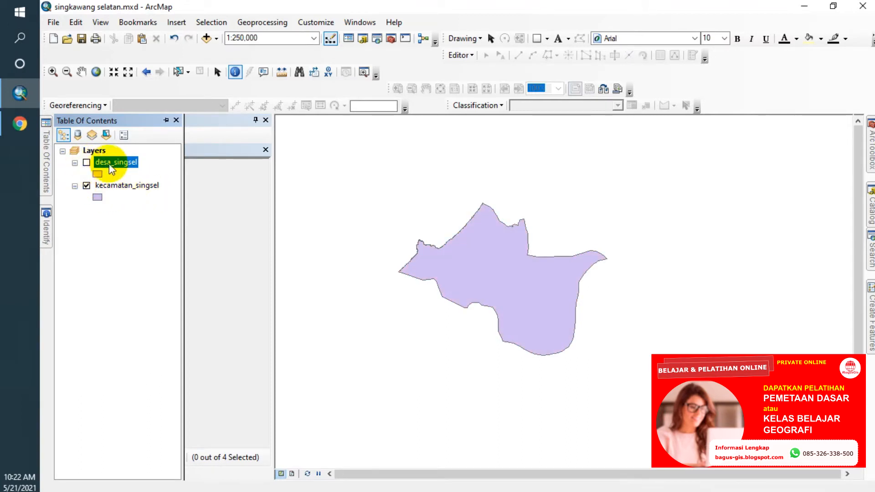
pyautogui.click(86, 163)
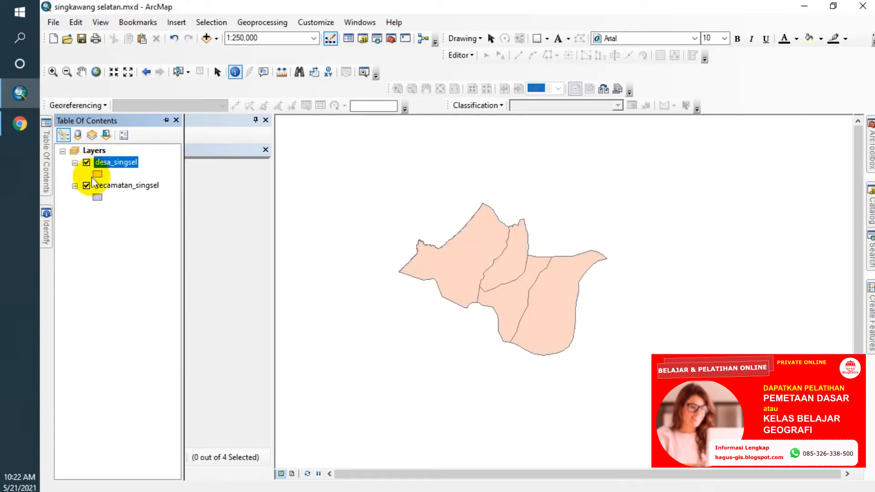
pyautogui.click(86, 185)
# - Switch to Google Slides in Chrome to read the TBC 2019 and TBC 2020 case table, and return to ArcMap
pyautogui.click(18, 131)
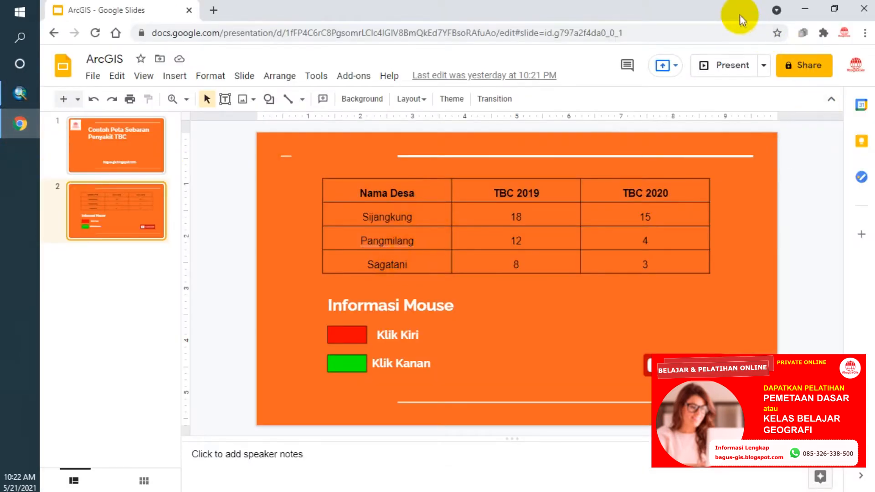
pyautogui.click(805, 8)
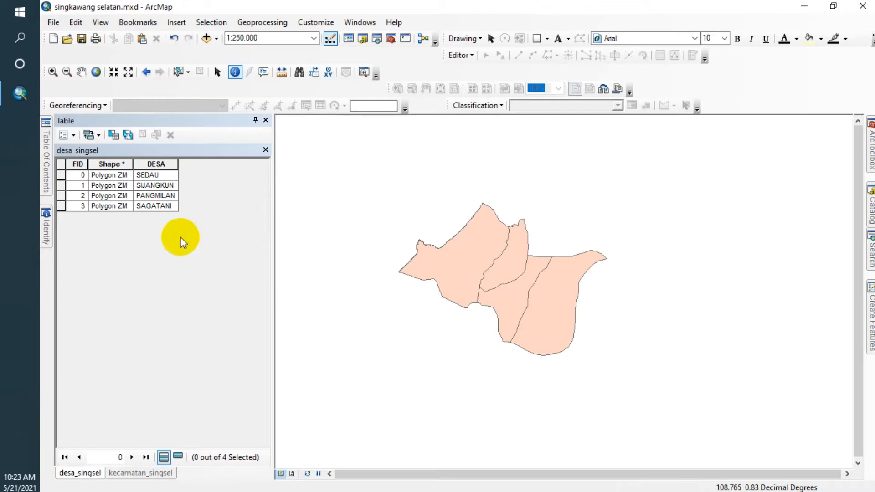
# - Close the open table window and open the attribute table of the desa_singsel layer
pyautogui.click(47, 155)
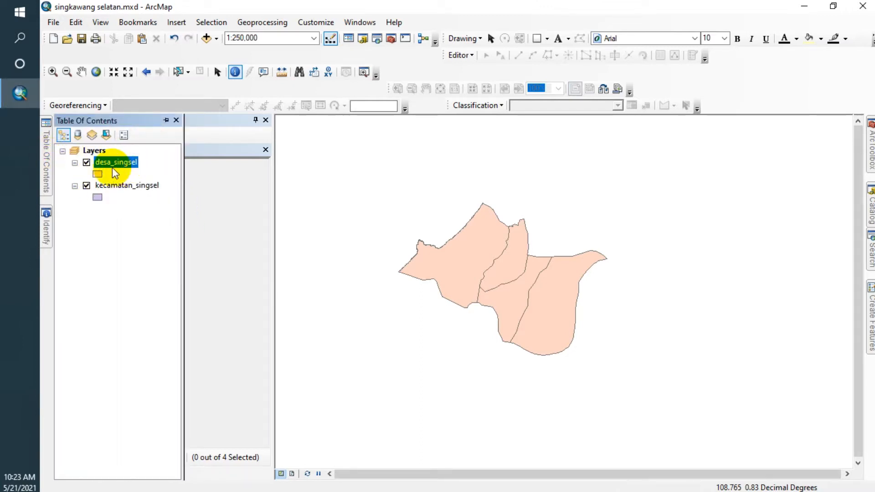
pyautogui.click(267, 122)
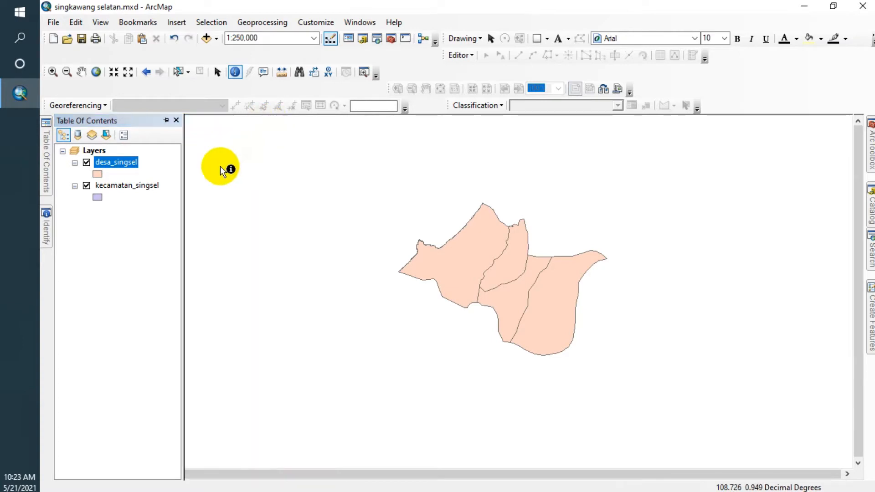
pyautogui.rightClick(127, 164)
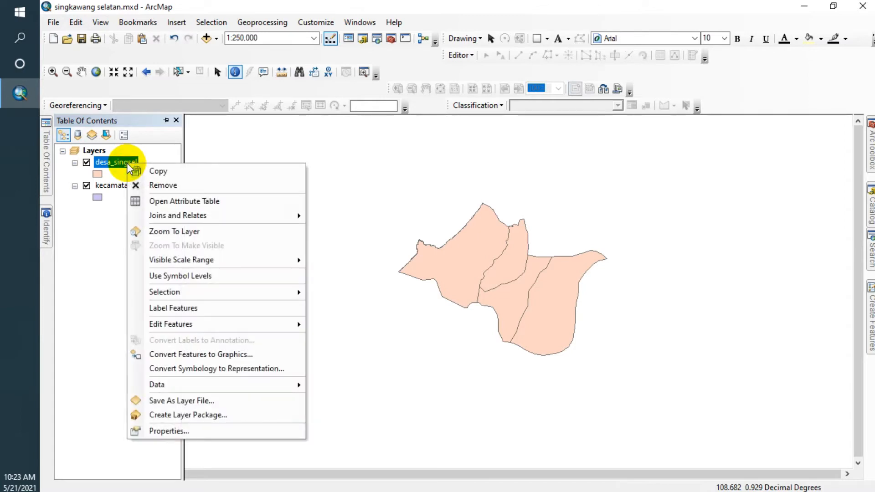
pyautogui.click(156, 201)
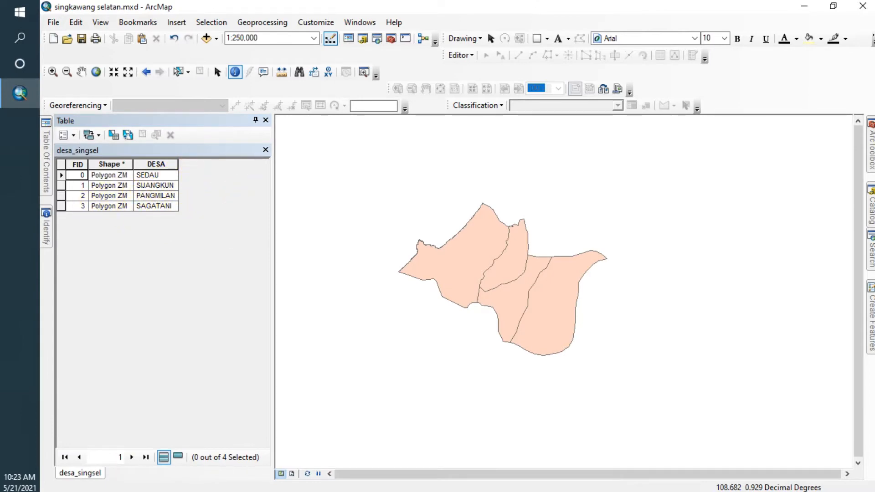
# - Bring the Google Slides window with the TBC case table into view, and move it back out of the ArcMap view
pyautogui.moveTo(0, 41); pyautogui.dragTo(470, 23)
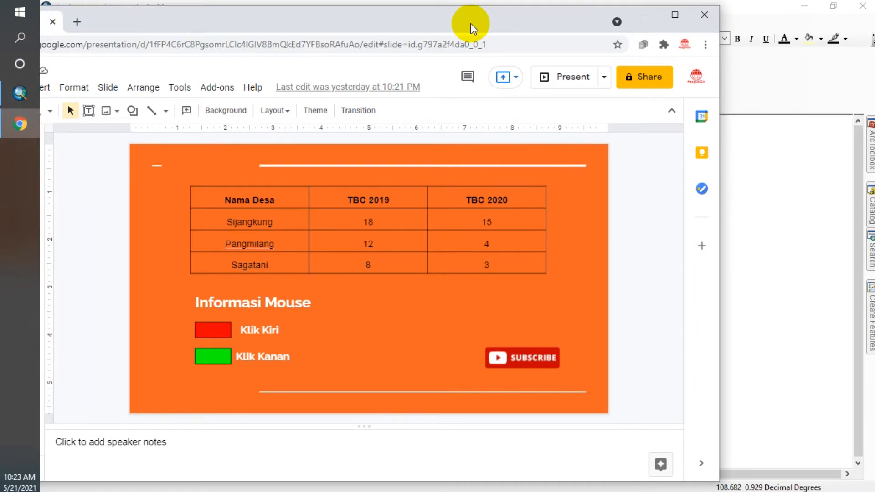
pyautogui.moveTo(473, 28); pyautogui.dragTo(371, 46)
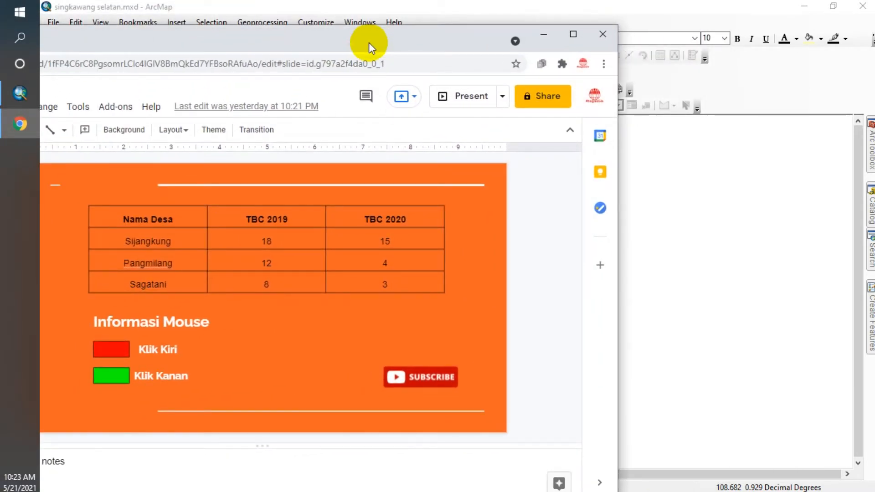
pyautogui.moveTo(368, 43); pyautogui.dragTo(0, 110)
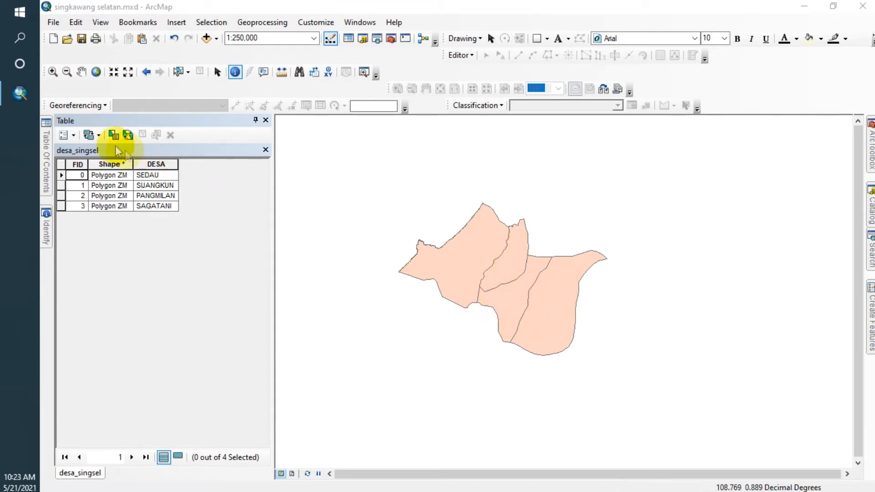
# - Reopen the desa_singsel attribute table from its layer
pyautogui.click(74, 135)
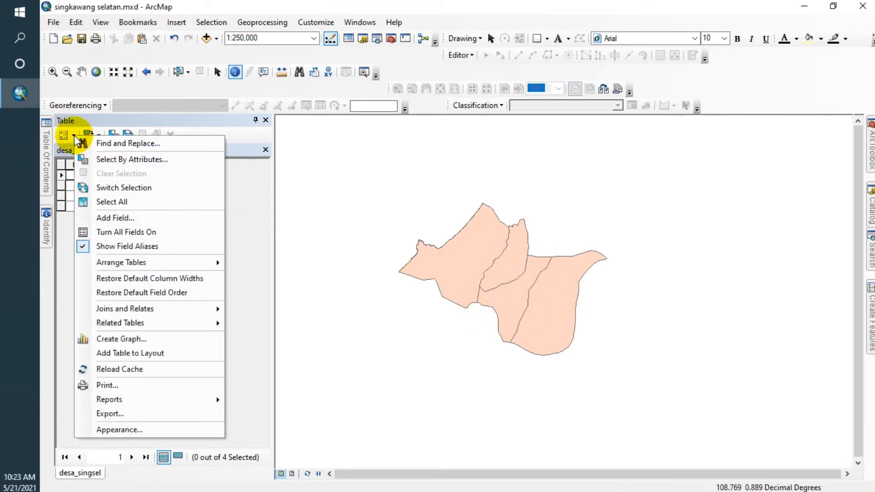
pyautogui.click(48, 138)
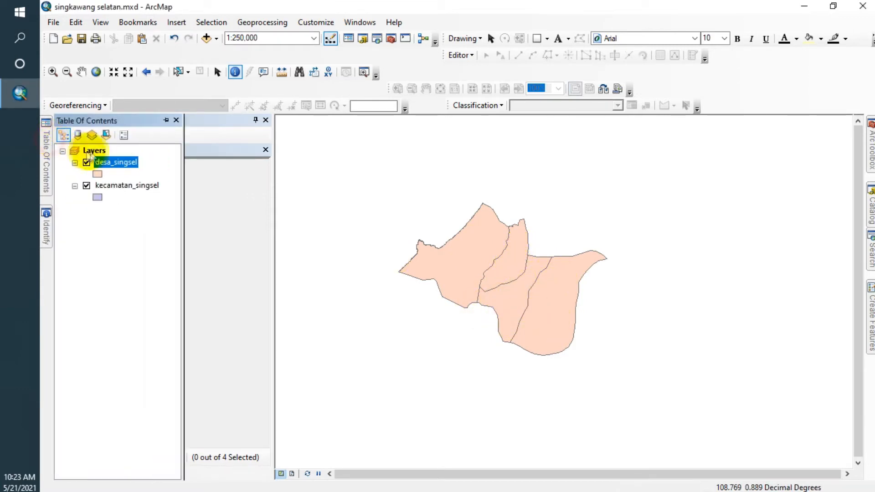
pyautogui.rightClick(116, 163)
pyautogui.click(149, 203)
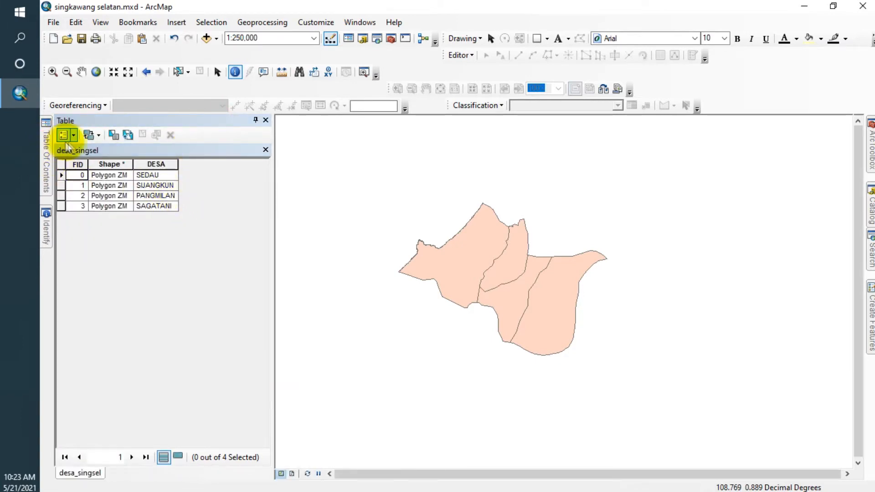
# - Add a field named TBC_2019 of type Double to the desa_singsel attribute table
pyautogui.click(73, 135)
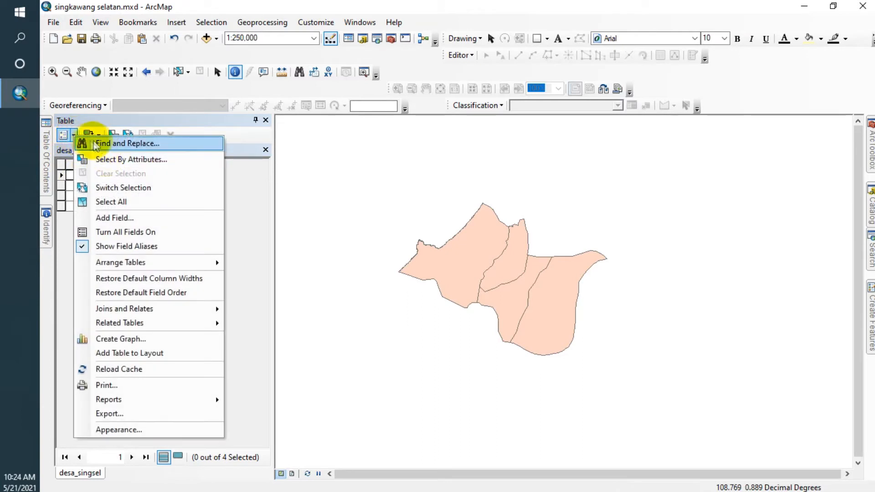
pyautogui.click(114, 217)
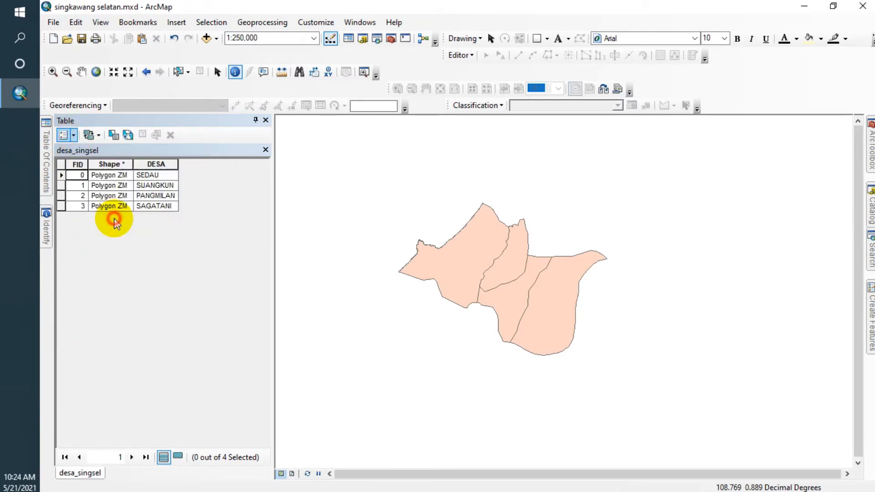
pyautogui.click(448, 185)
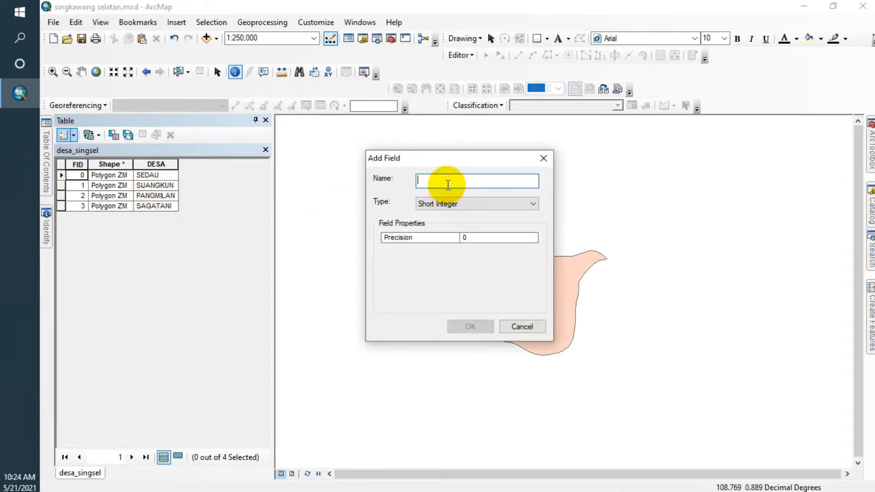
pyautogui.write('TBC_2019')
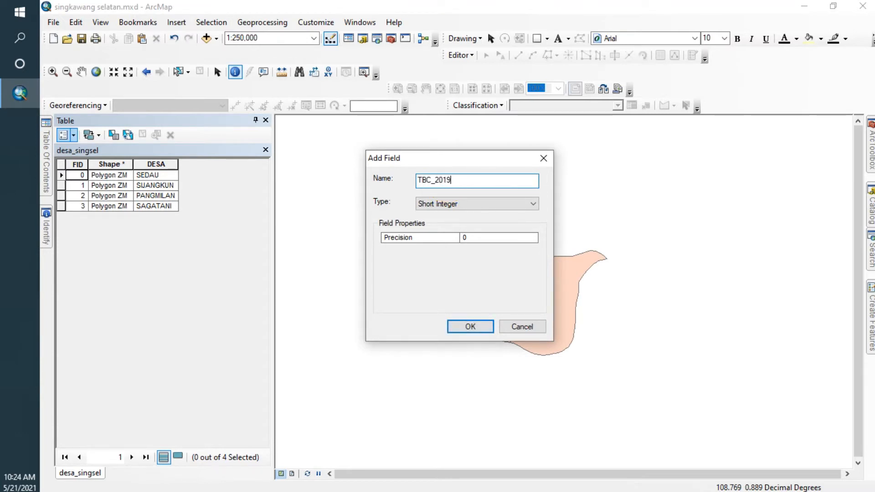
pyautogui.click(461, 201)
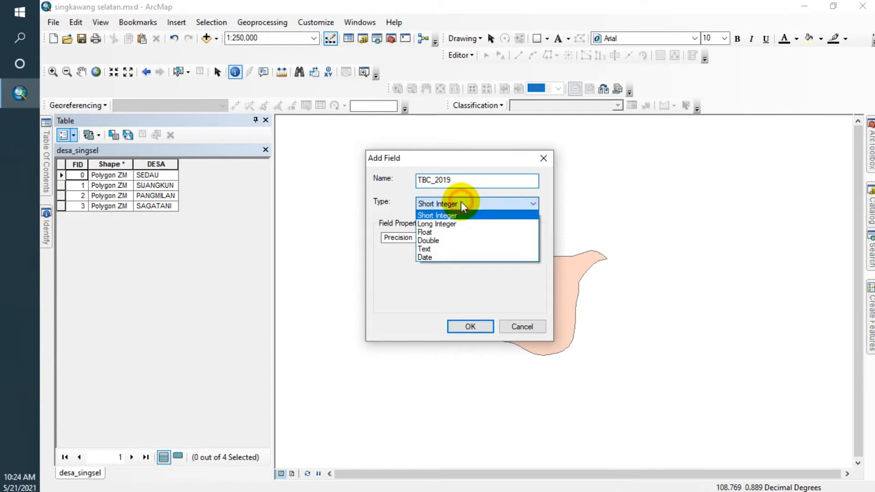
pyautogui.click(467, 241)
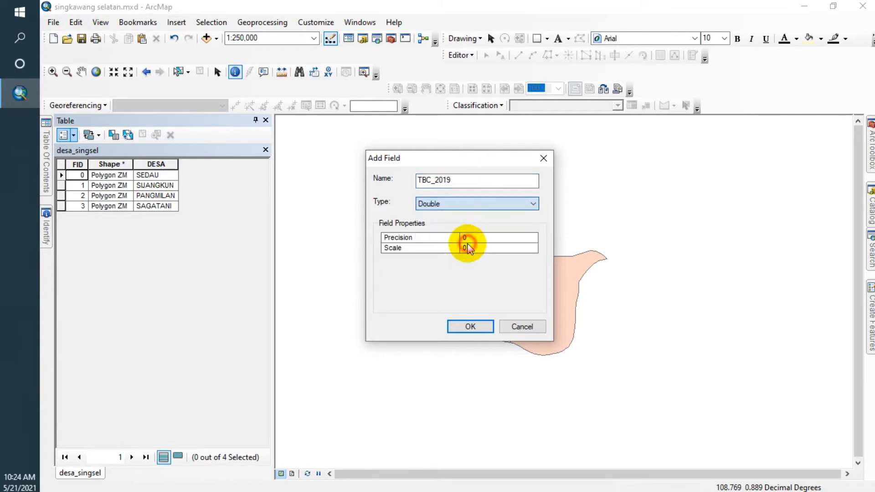
pyautogui.click(470, 326)
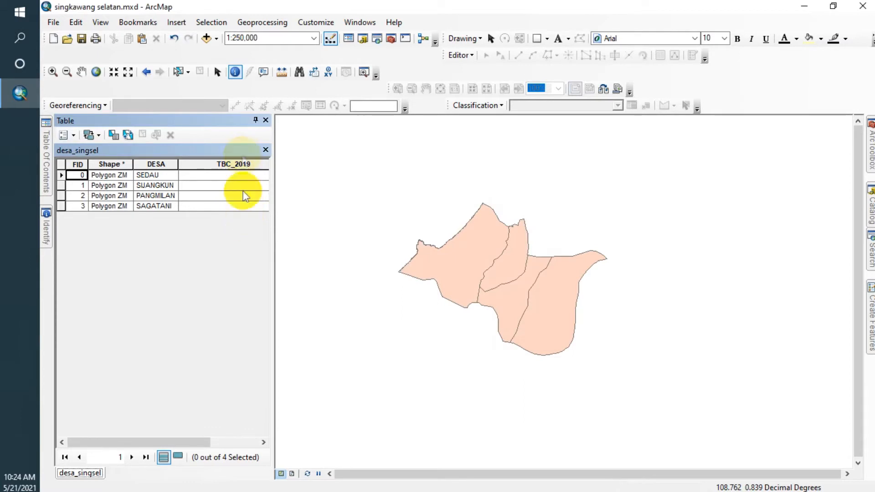
# - Add a second field named TBC_2020 of type Double to the desa_singsel attribute table
pyautogui.click(68, 135)
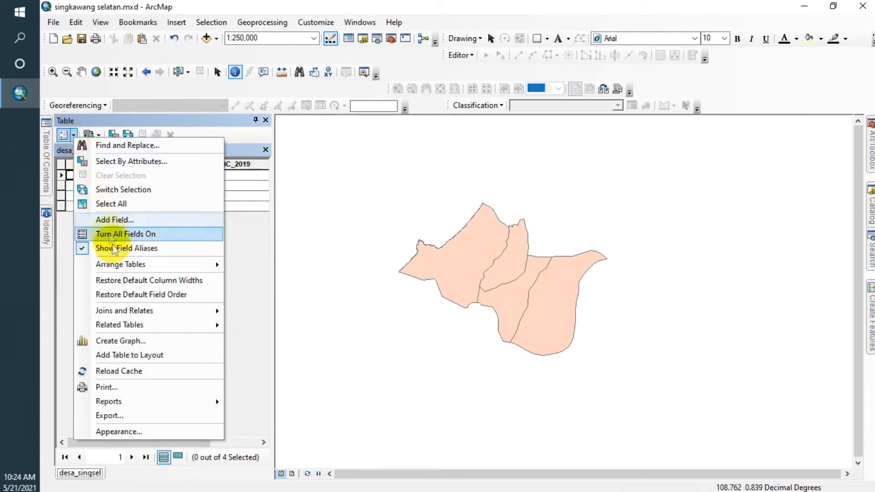
pyautogui.click(115, 220)
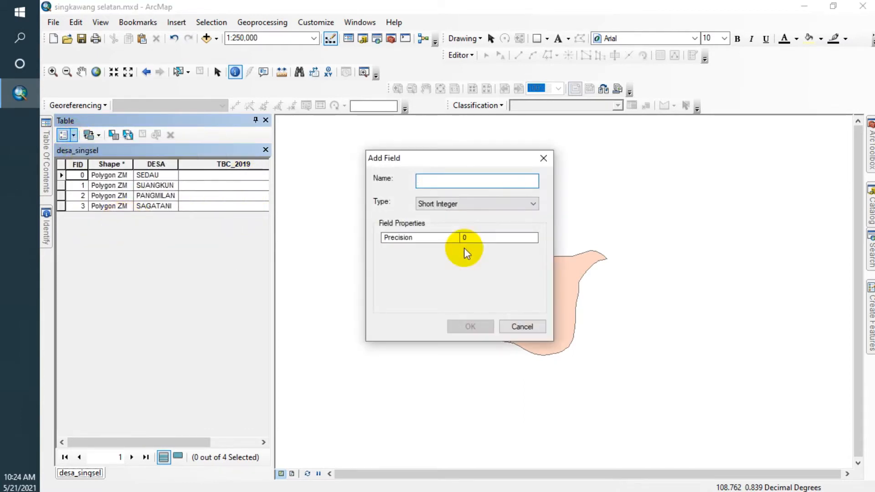
pyautogui.write('TBC_2020')
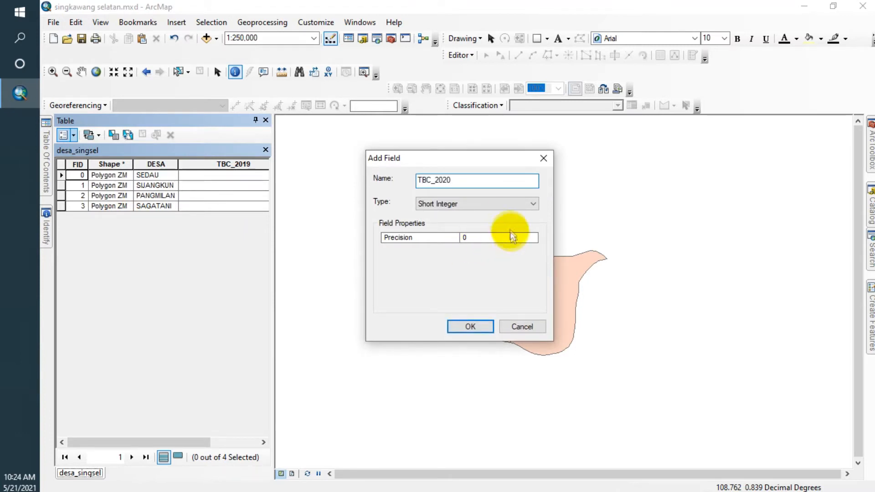
pyautogui.click(509, 203)
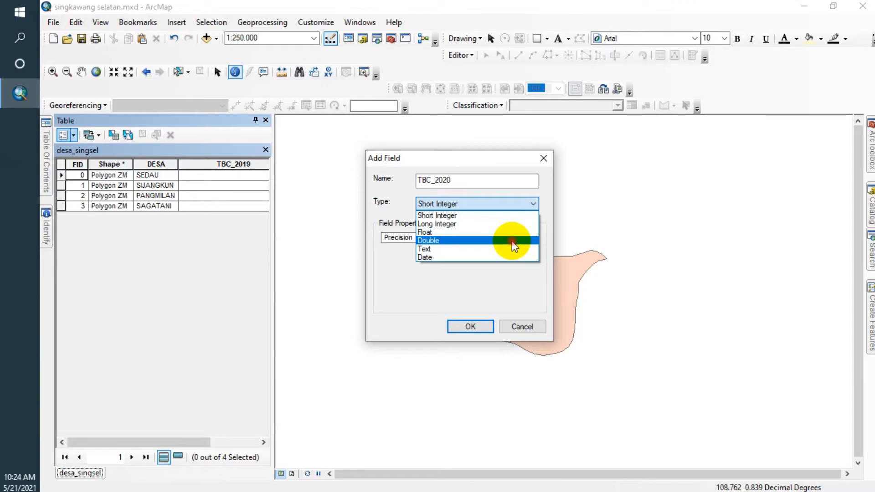
pyautogui.click(512, 241)
pyautogui.click(519, 200)
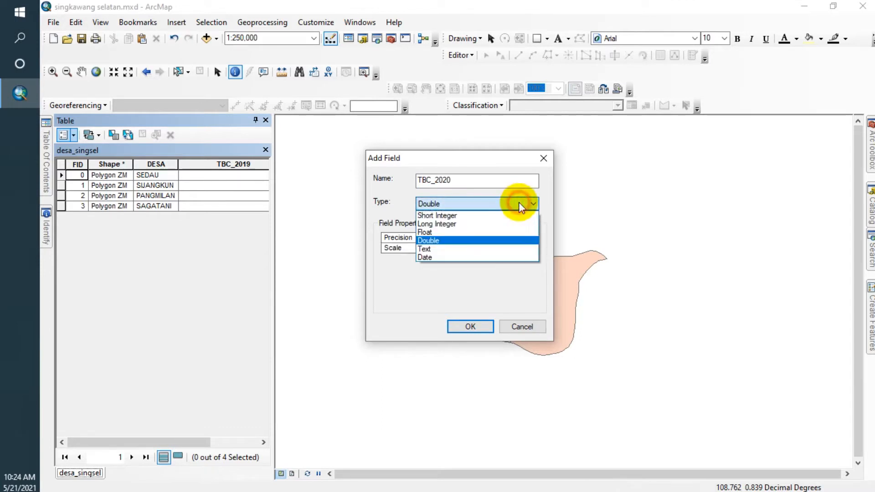
pyautogui.click(498, 241)
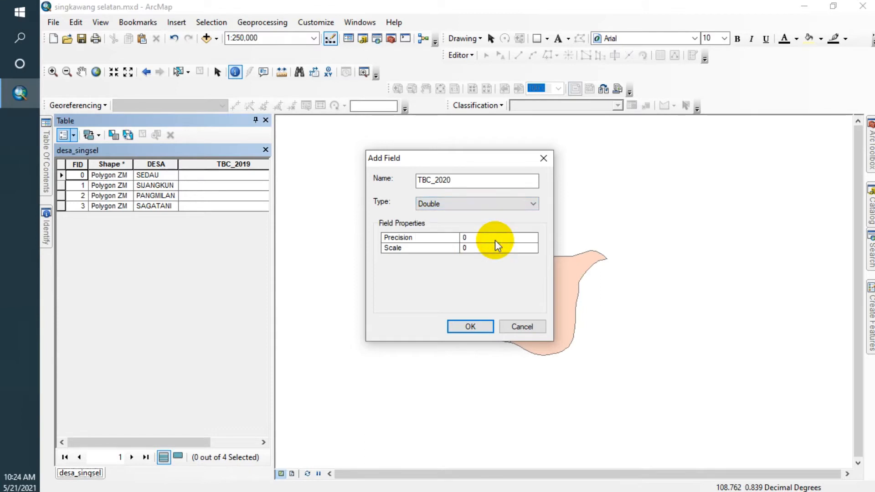
pyautogui.click(487, 328)
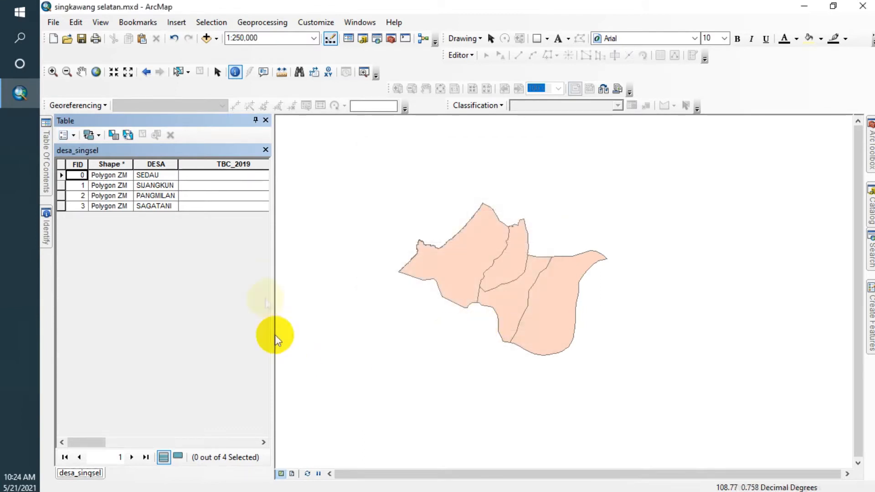
# - Widen the table window and narrow the TBC_2019 and TBC_2020 columns so that both fit in it
pyautogui.moveTo(275, 260); pyautogui.dragTo(335, 280)
pyautogui.moveTo(287, 167); pyautogui.dragTo(240, 164)
pyautogui.moveTo(339, 196); pyautogui.dragTo(318, 166)
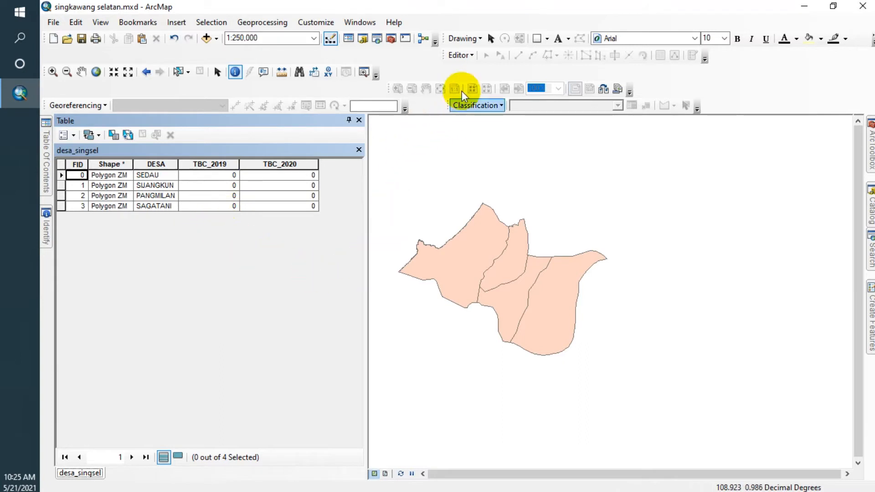
# - Start an edit session and set the SUANGKUN record's TBC_2019 to 18 and TBC_2020 to 15
pyautogui.click(470, 57)
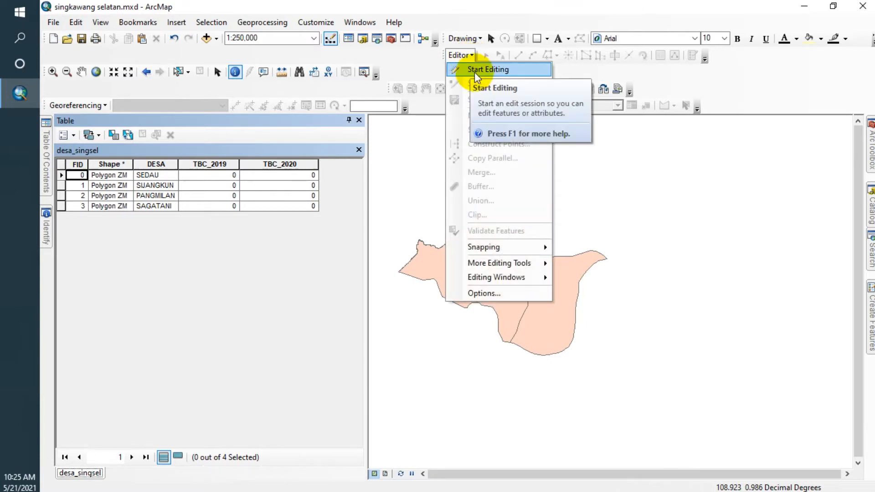
pyautogui.click(475, 70)
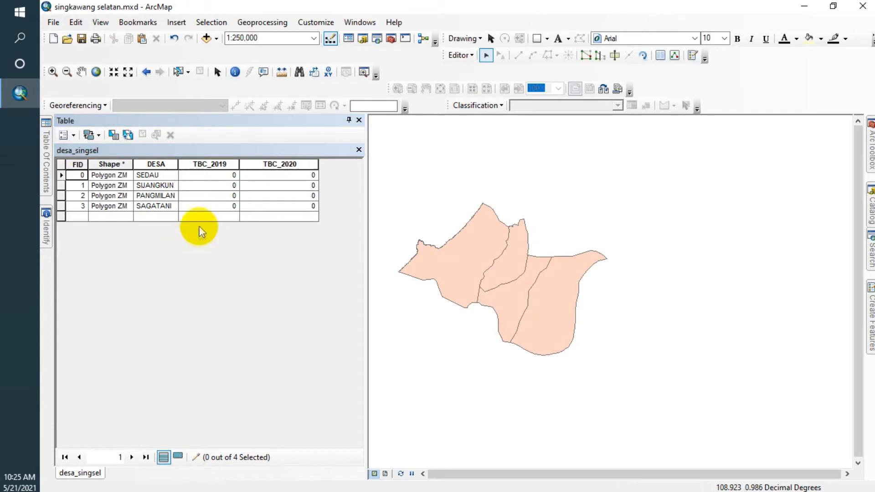
pyautogui.click(231, 186)
pyautogui.write('18')
pyautogui.press('Tab')
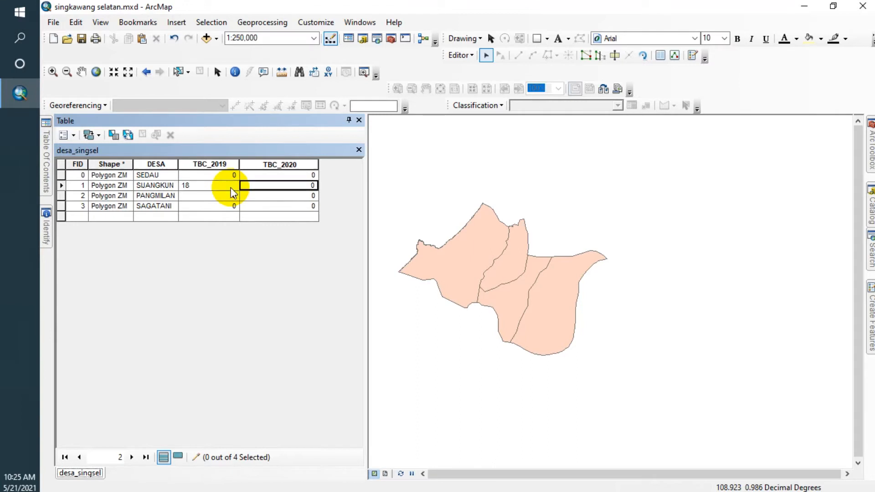
pyautogui.write('15')
# - Set the PANGMILAN record's TBC_2019 to 12 and TBC_2020 to 4
pyautogui.click(227, 195)
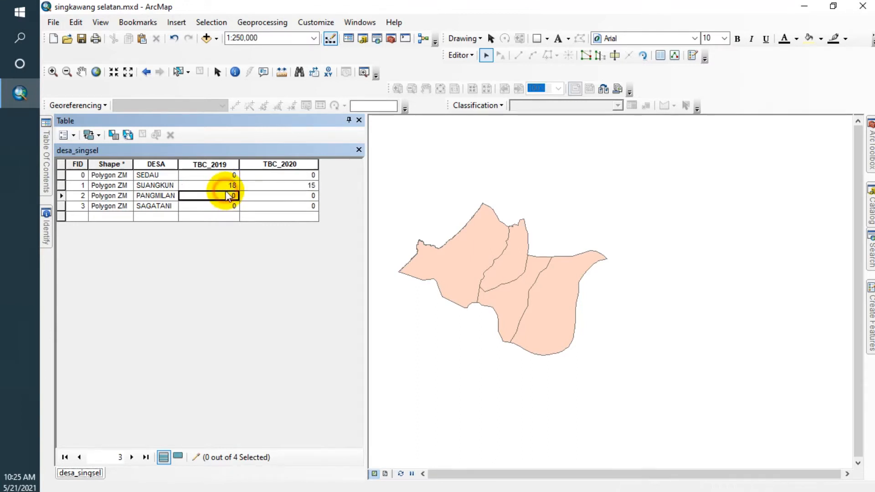
pyautogui.click(227, 196)
pyautogui.write('12')
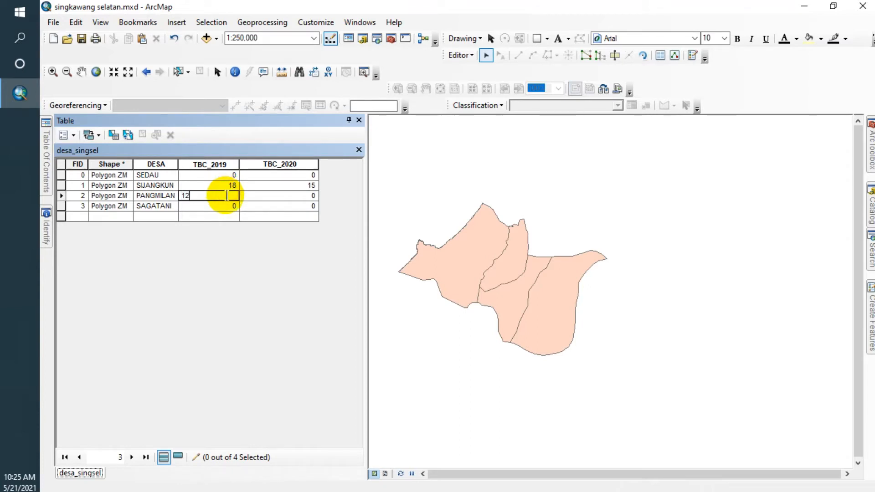
pyautogui.click(293, 197)
pyautogui.click(296, 198)
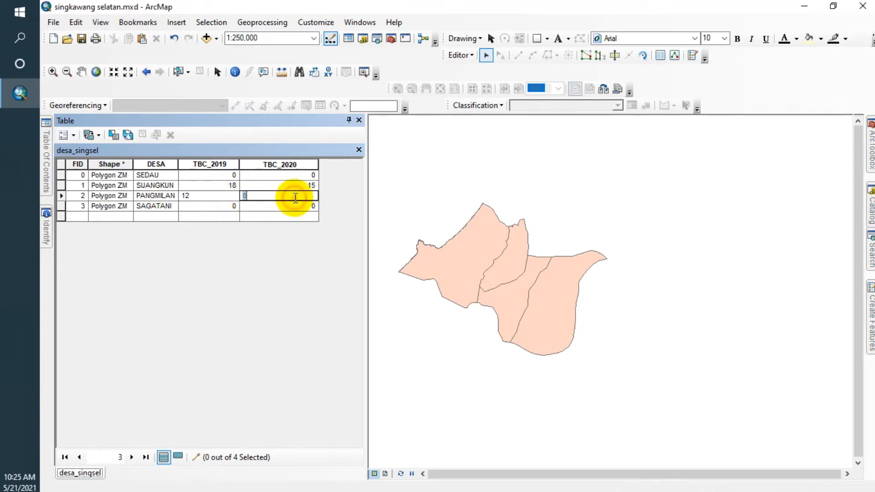
pyautogui.write('4')
# - Set the SAGATANI record's TBC_2019 to 8 and TBC_2020 to 3
pyautogui.click(220, 207)
pyautogui.click(220, 209)
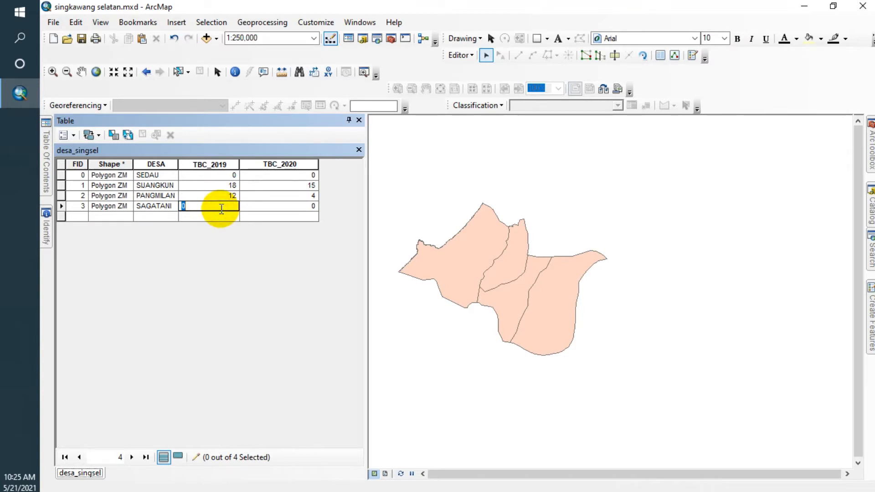
pyautogui.write('8')
pyautogui.click(299, 208)
pyautogui.click(300, 209)
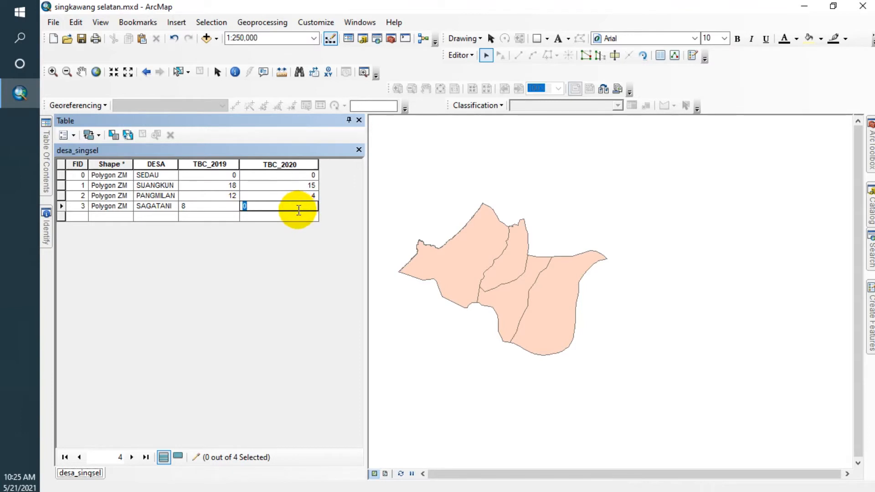
pyautogui.write('3')
pyautogui.click(271, 196)
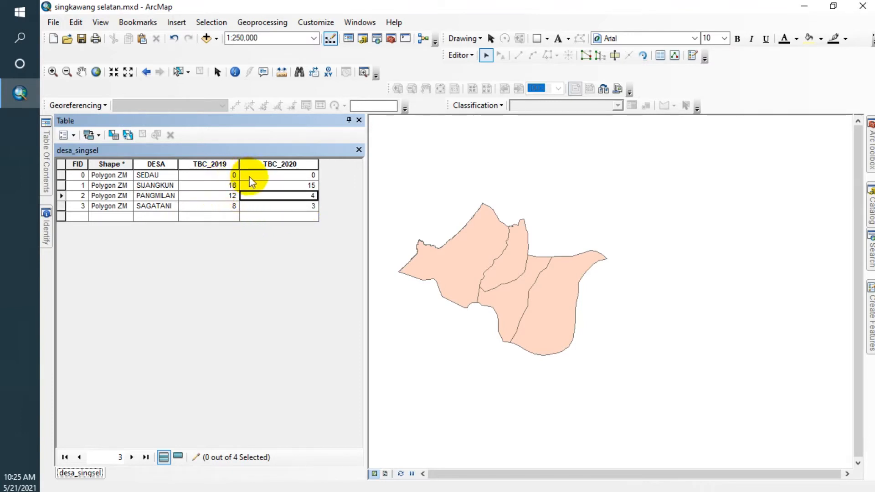
# - Save the attribute edits and stop the edit session
pyautogui.click(464, 56)
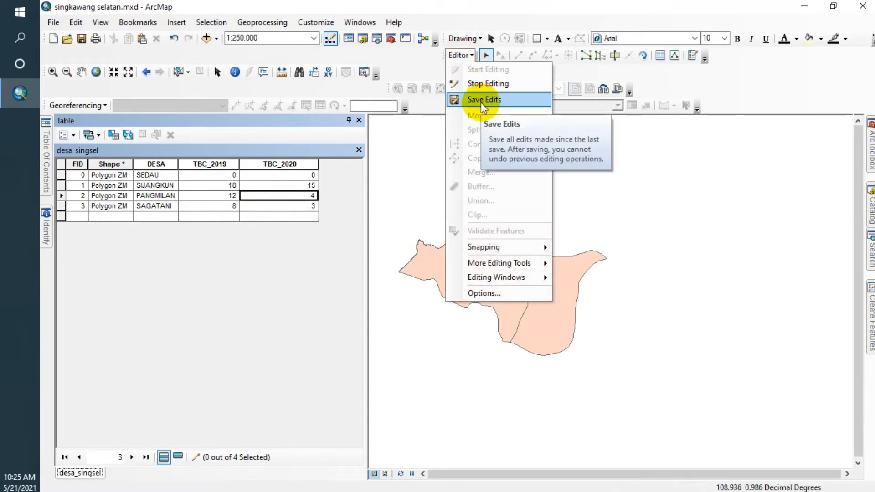
pyautogui.click(230, 185)
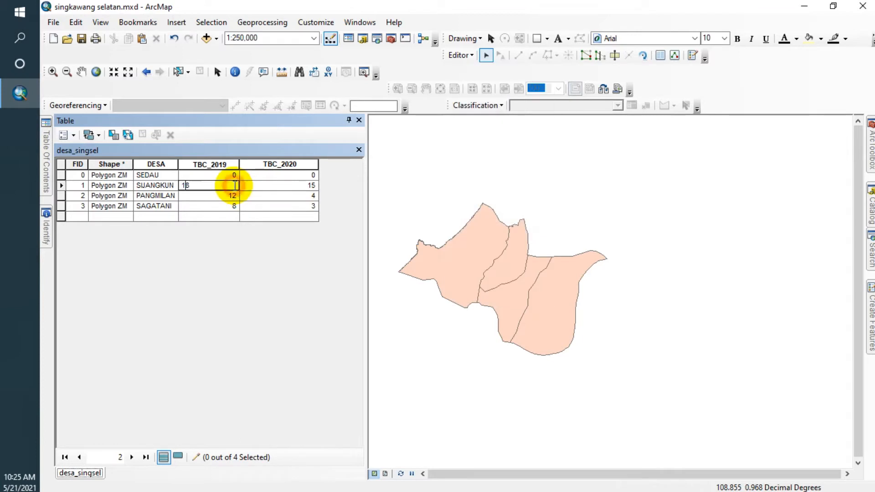
pyautogui.click(460, 55)
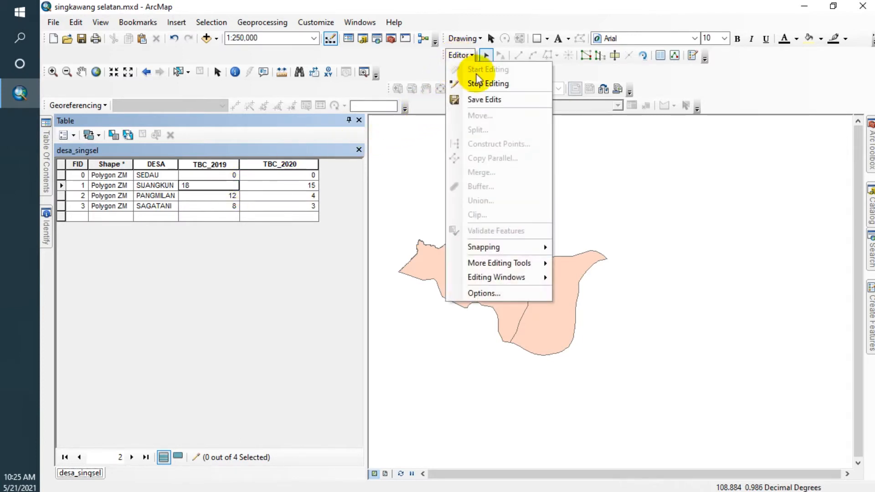
pyautogui.click(476, 100)
pyautogui.click(461, 55)
pyautogui.click(476, 84)
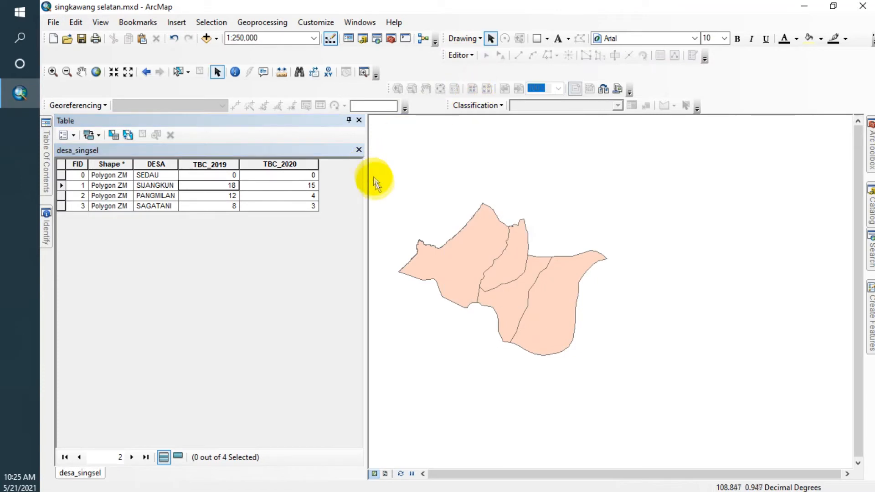
# - Set the desa_singsel layer's symbology to unique values categories with TBC_2019 as the value field
pyautogui.moveTo(548, 361); pyautogui.dragTo(599, 324)
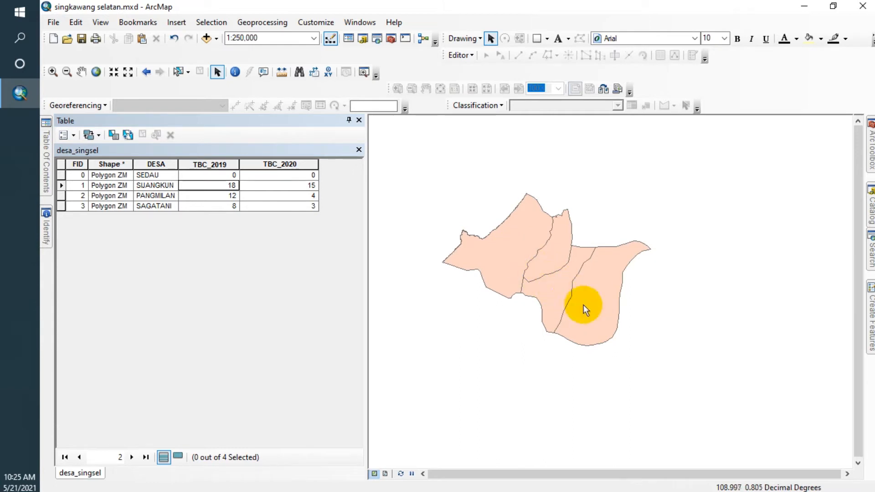
pyautogui.click(48, 146)
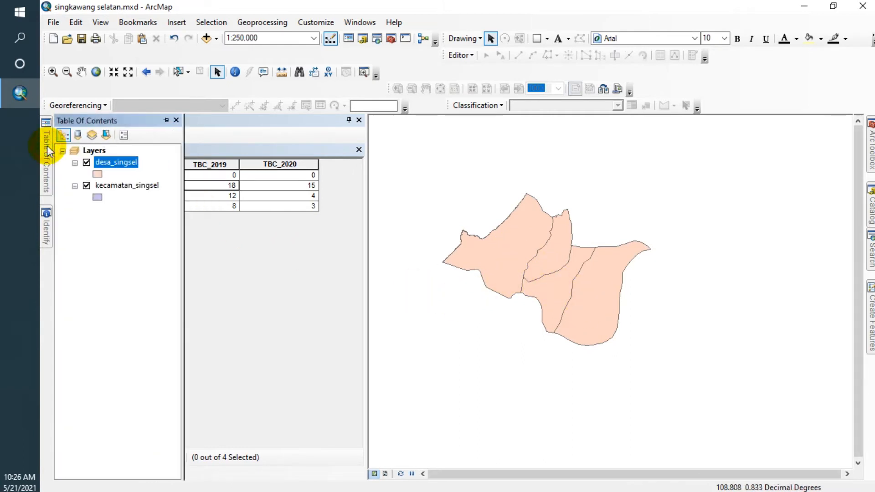
pyautogui.rightClick(121, 171)
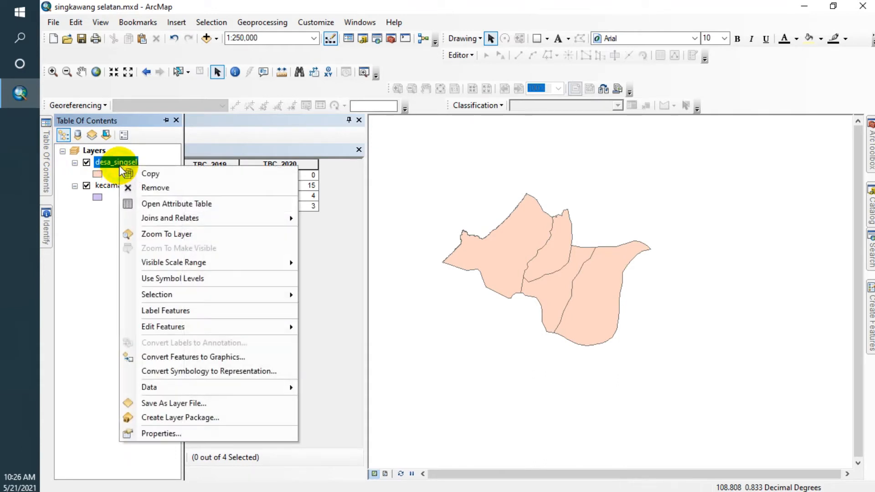
pyautogui.click(178, 433)
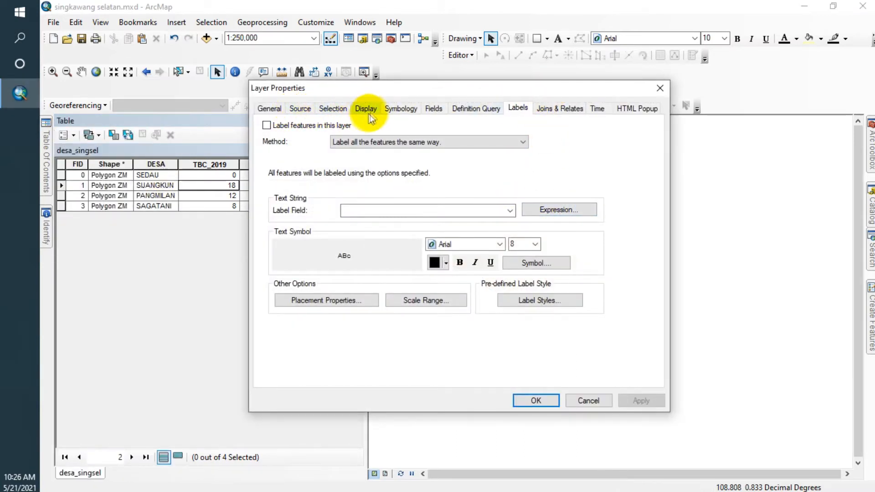
pyautogui.click(401, 110)
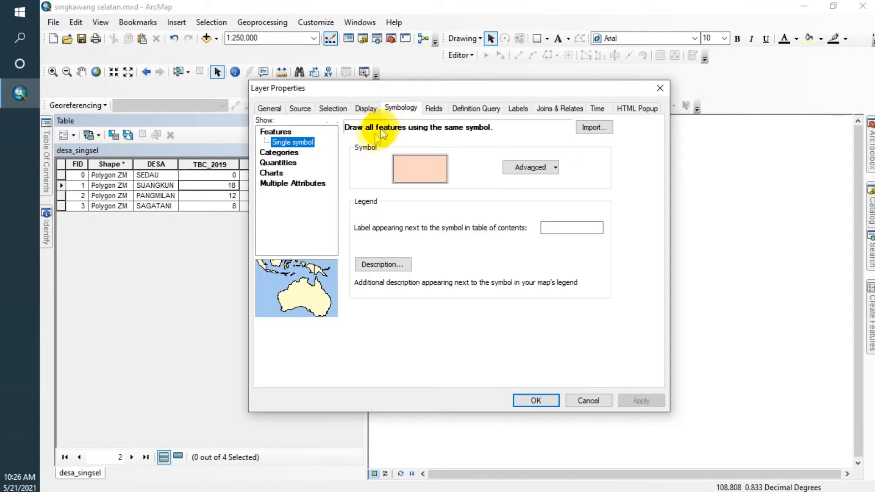
pyautogui.click(293, 152)
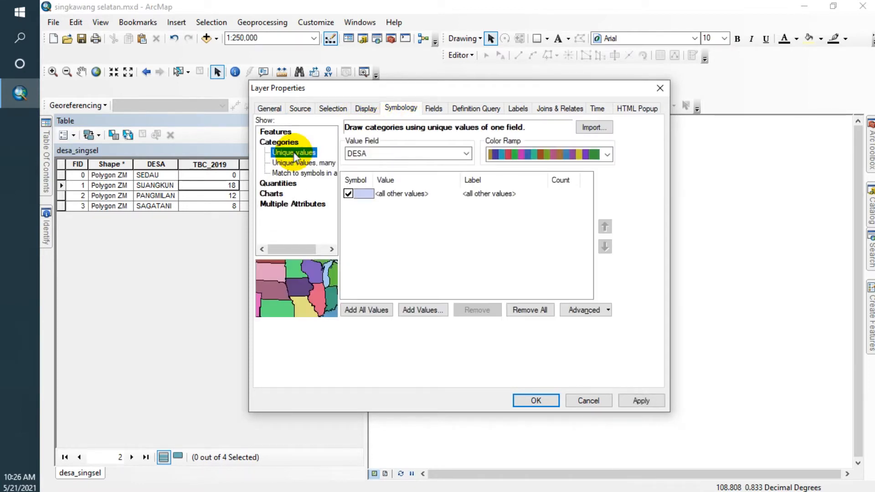
pyautogui.click(467, 155)
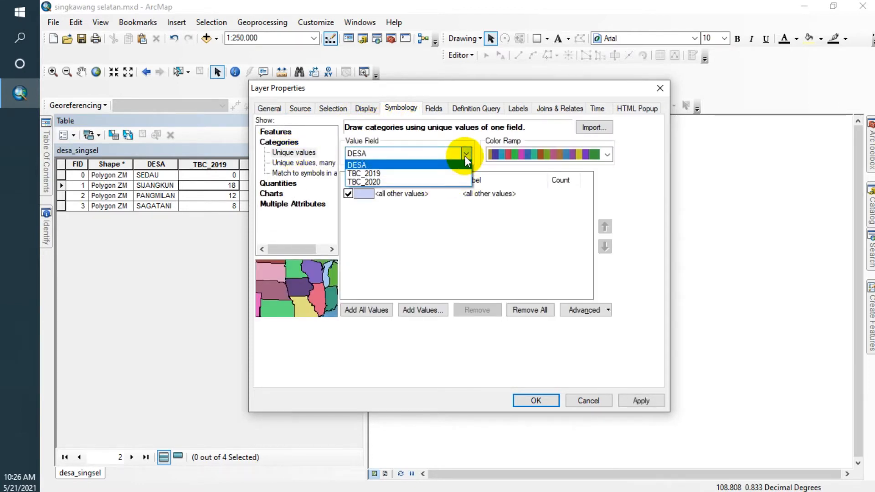
pyautogui.click(463, 174)
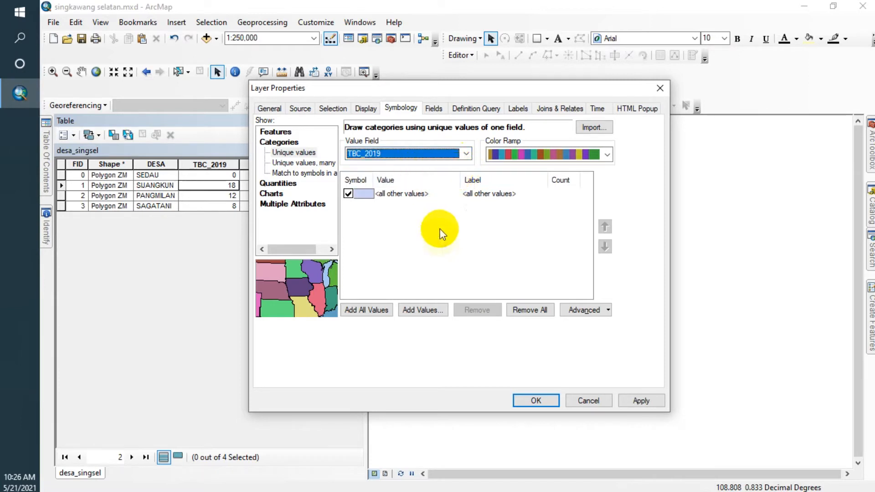
# - Exclude all other values from the symbology, add all TBC_2019 values and apply the colouring to the desa_singsel layer
pyautogui.click(348, 194)
pyautogui.click(387, 311)
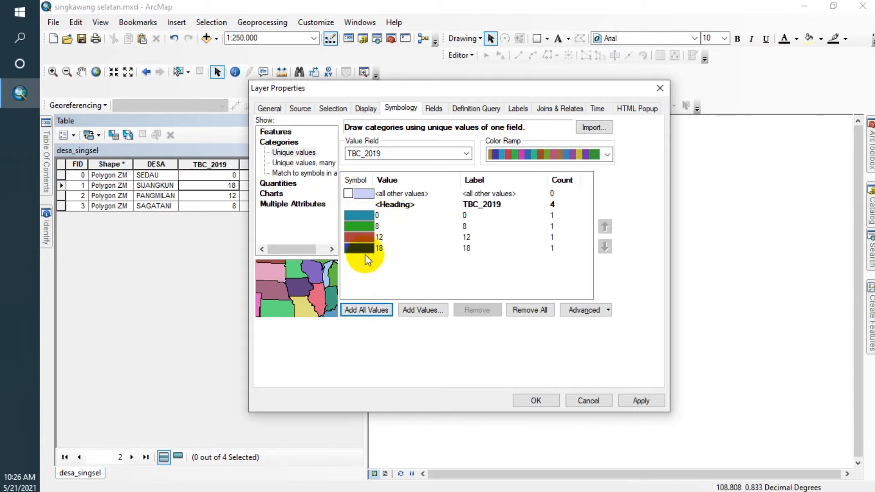
pyautogui.click(641, 400)
pyautogui.moveTo(489, 89); pyautogui.dragTo(800, 54)
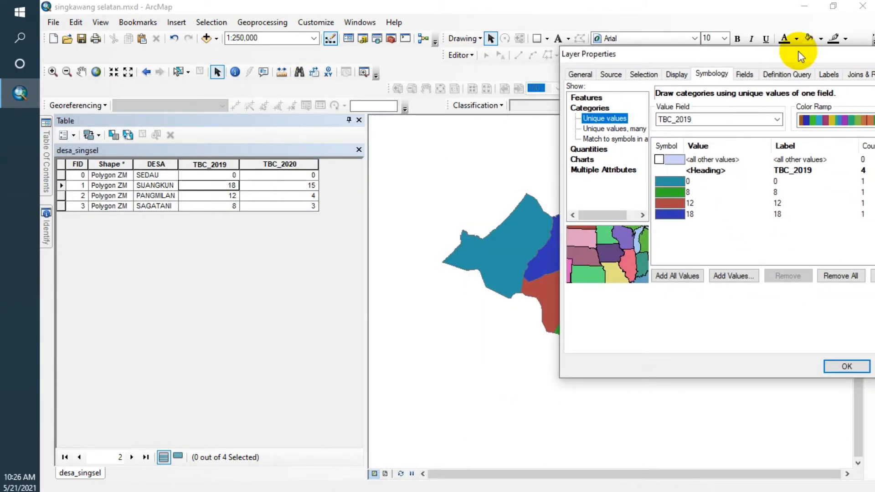
pyautogui.click(845, 367)
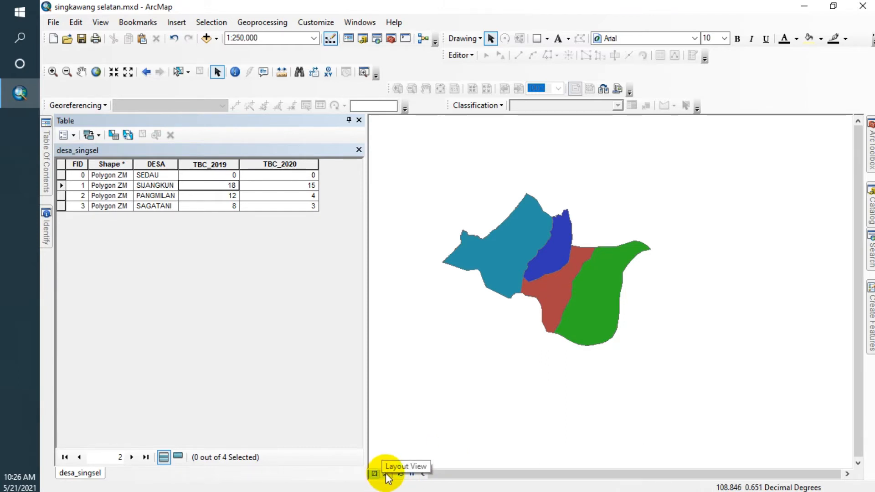
# - Switch to the page layout and add the batas_administrasi_provinsi_2016_BPS.shp shapefile to the map
pyautogui.click(102, 22)
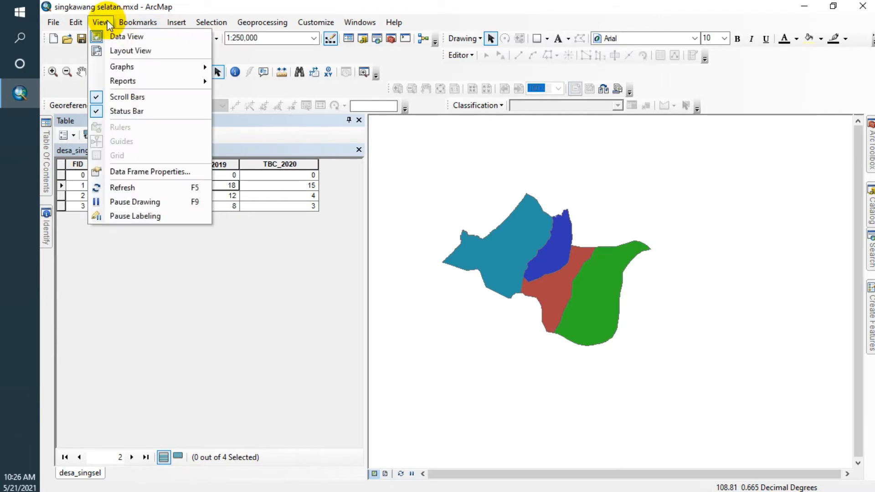
pyautogui.click(117, 50)
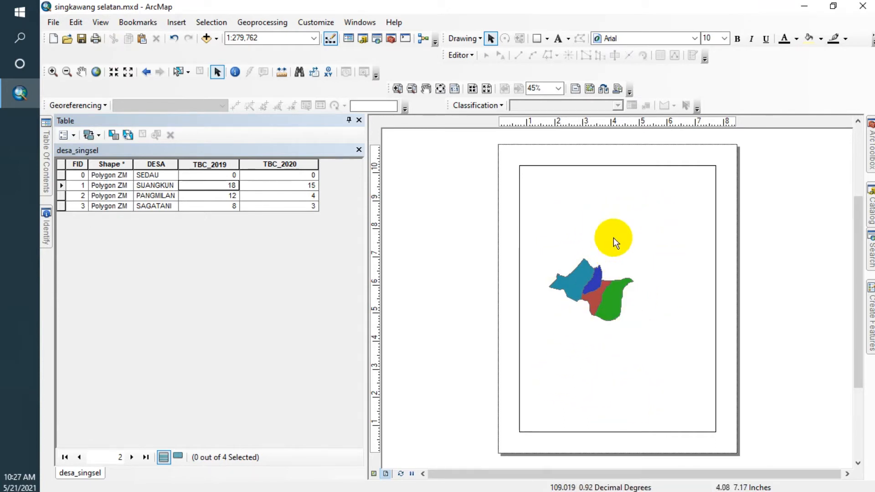
pyautogui.click(206, 37)
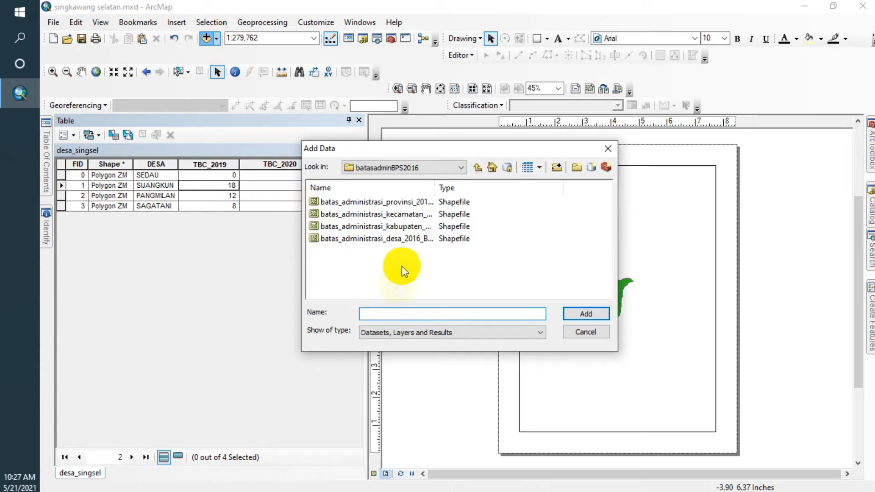
pyautogui.click(431, 203)
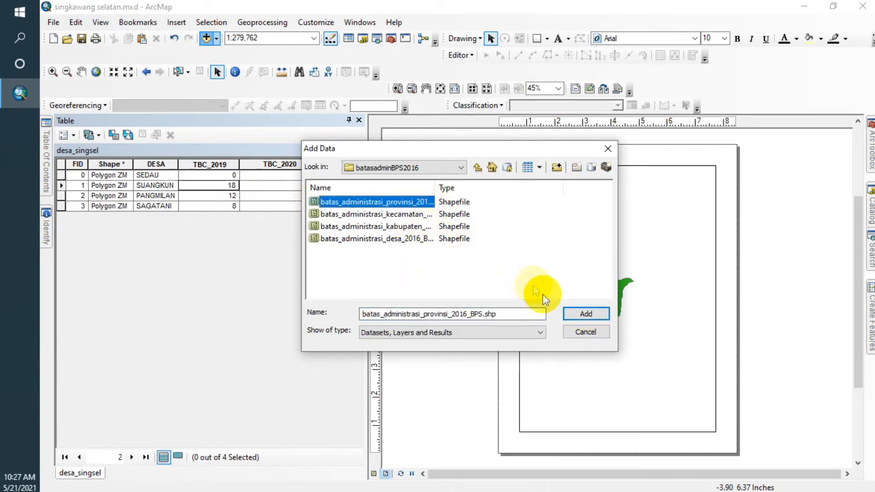
pyautogui.click(573, 314)
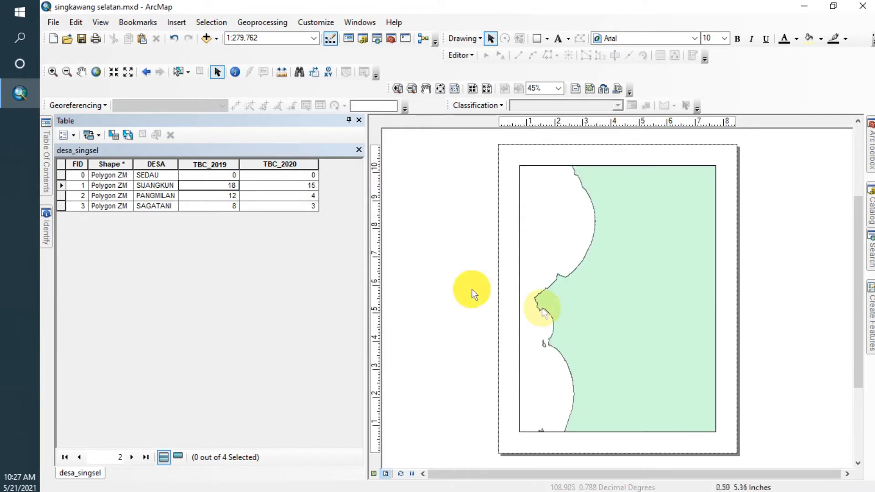
# - Move the province boundary layer below kecamatan_singsel and reframe the layout map around the coloured villages at 1:200.000
pyautogui.click(52, 165)
pyautogui.moveTo(120, 164); pyautogui.dragTo(127, 270)
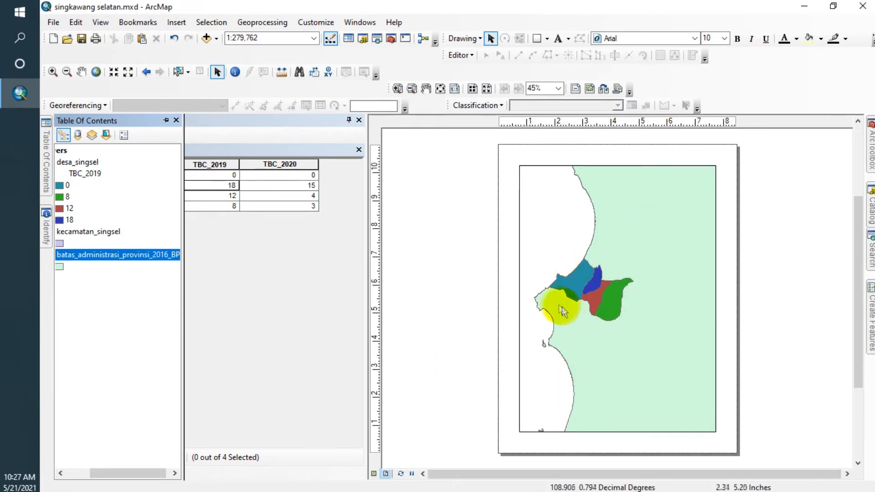
pyautogui.click(67, 73)
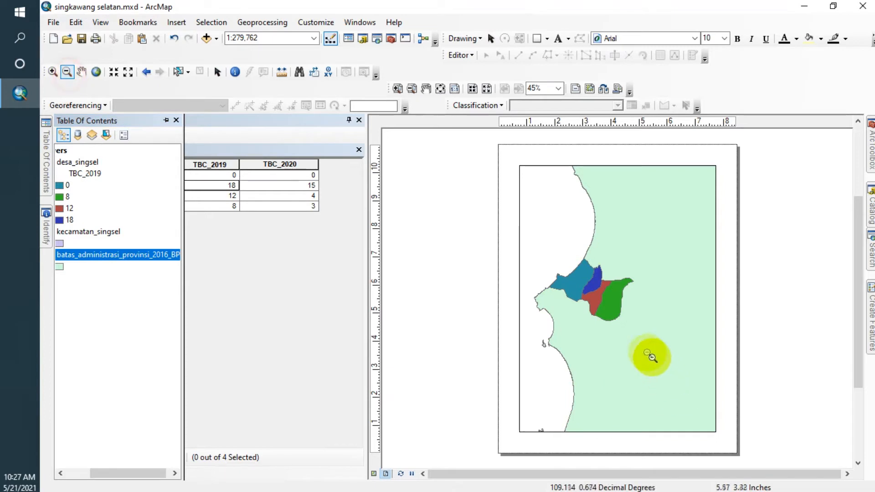
pyautogui.click(544, 246)
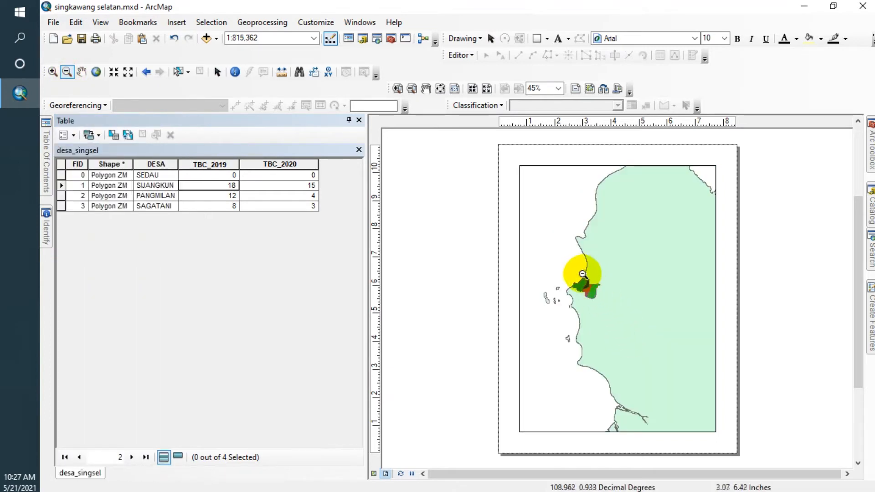
pyautogui.click(53, 72)
pyautogui.moveTo(555, 254); pyautogui.dragTo(611, 324)
pyautogui.click(616, 317)
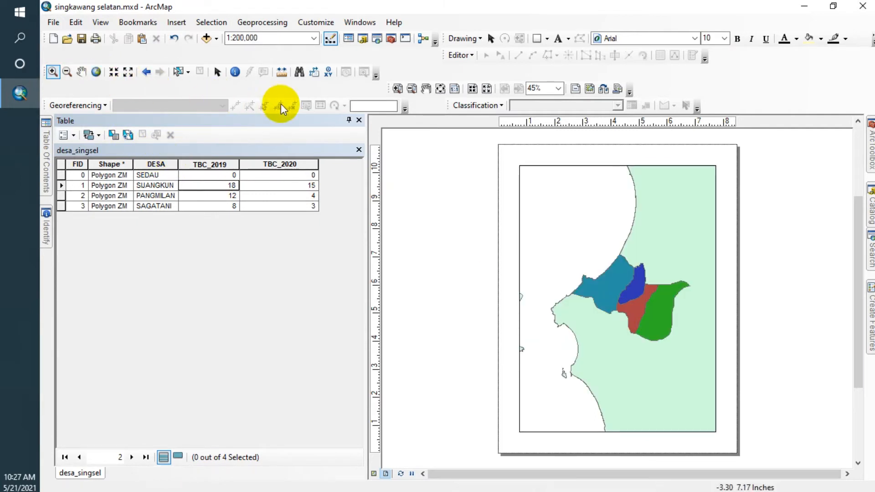
# - Add the batas_administrasi_kabupaten_2016_BPS.shp shapefile and place its layer between kecamatan_singsel and the province boundary layer
pyautogui.click(205, 38)
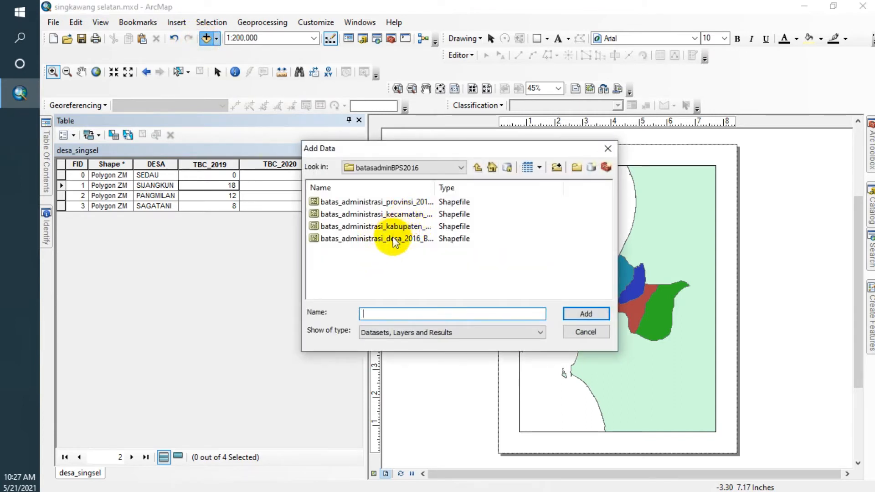
pyautogui.click(404, 227)
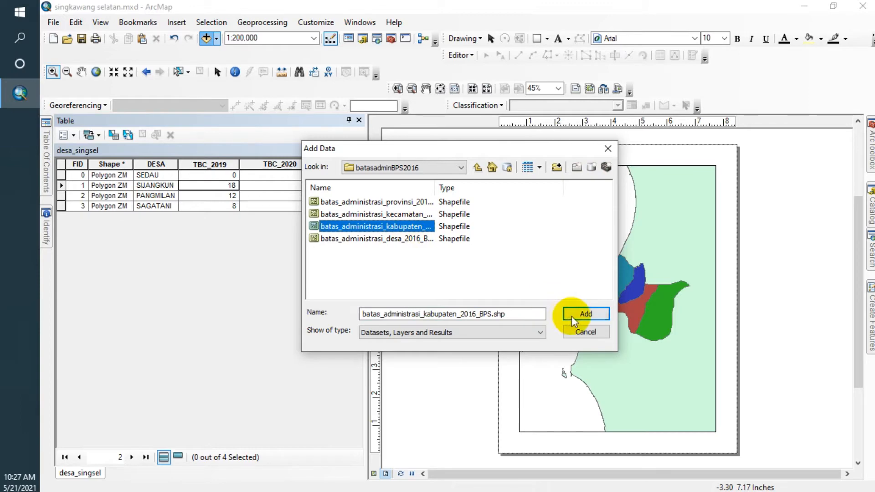
pyautogui.click(586, 313)
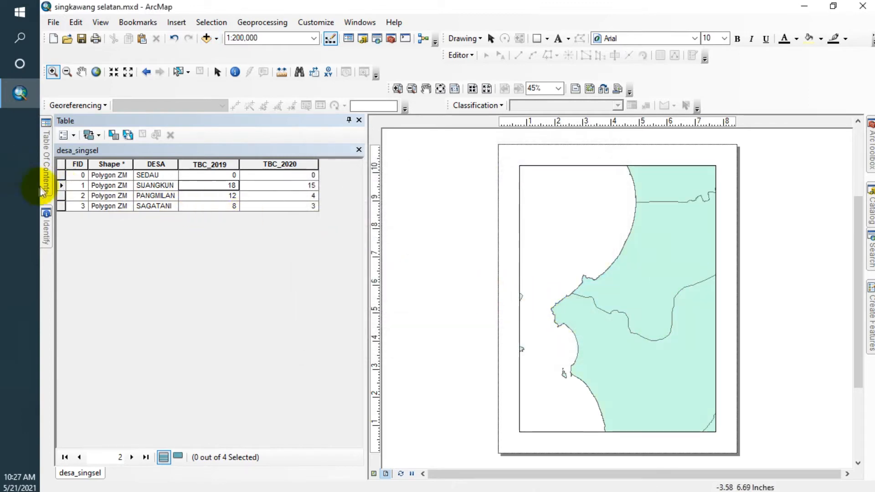
pyautogui.moveTo(46, 178)
pyautogui.moveTo(127, 173); pyautogui.dragTo(122, 262)
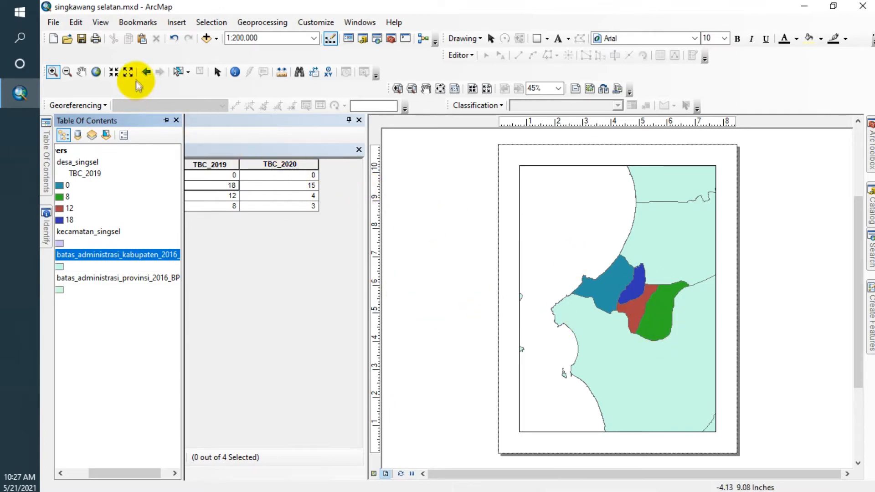
# - Add the batas_administrasi_kecamatan_2016_BPS.shp shapefile and place its layer between kecamatan_singsel and the kabupaten boundary layer
pyautogui.click(209, 40)
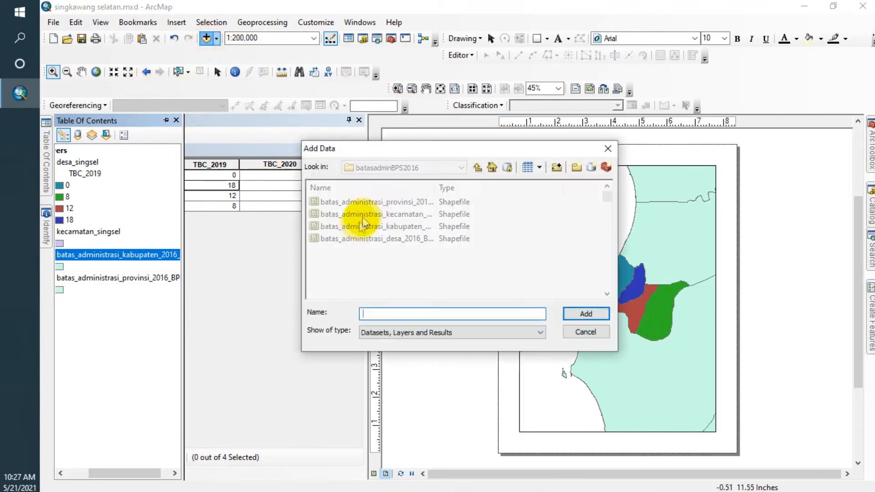
pyautogui.click(319, 214)
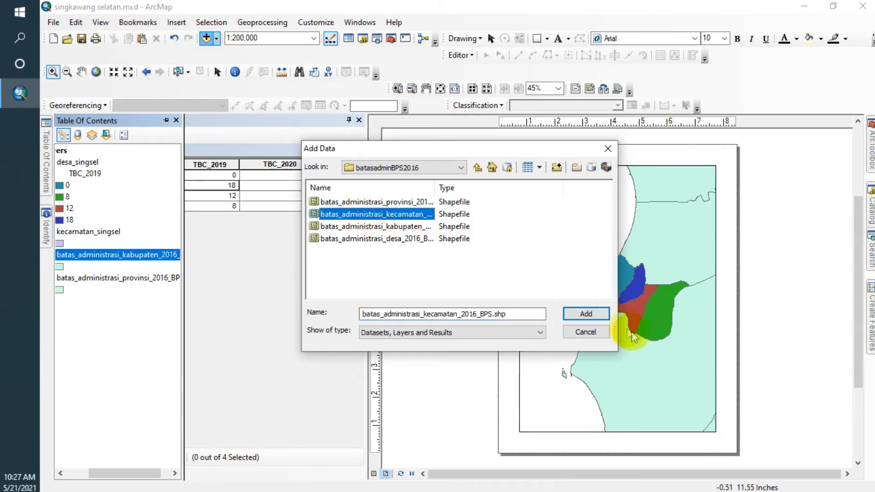
pyautogui.click(604, 314)
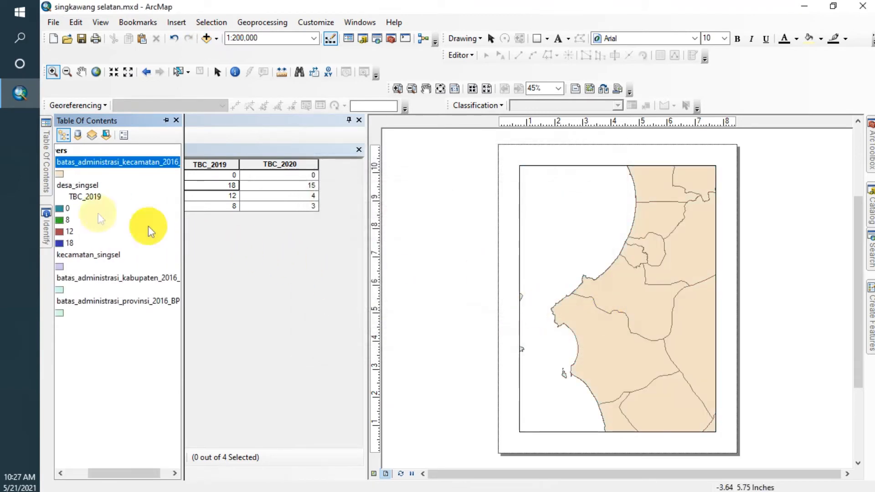
pyautogui.click(89, 163)
pyautogui.moveTo(90, 169); pyautogui.dragTo(102, 261)
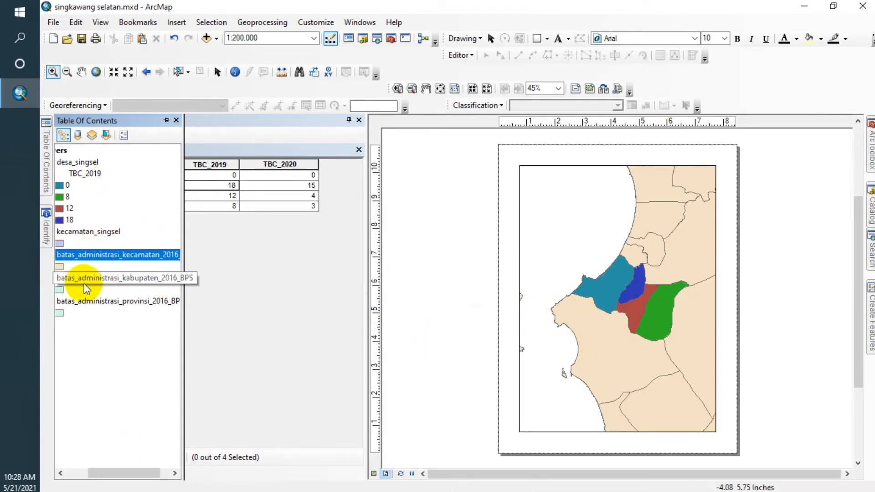
# - Collapse the attribute table and turn off the kabupaten and provinsi boundary layers
pyautogui.click(349, 120)
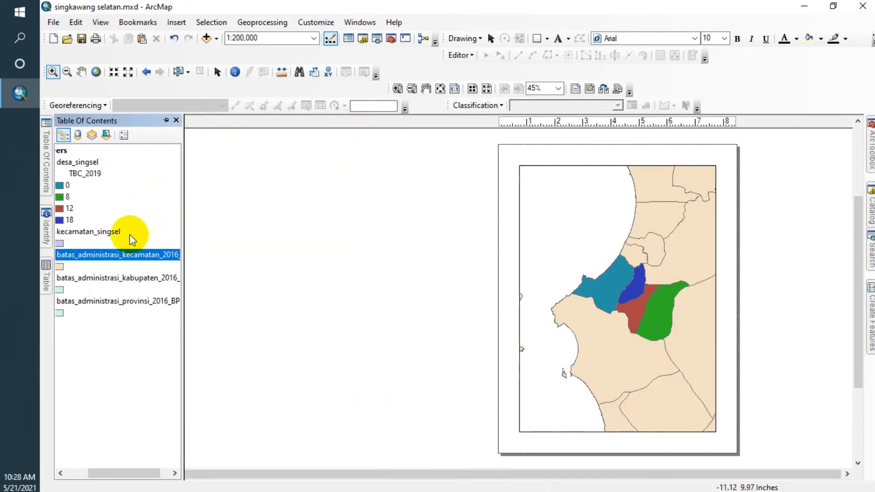
pyautogui.moveTo(116, 476); pyautogui.dragTo(96, 474)
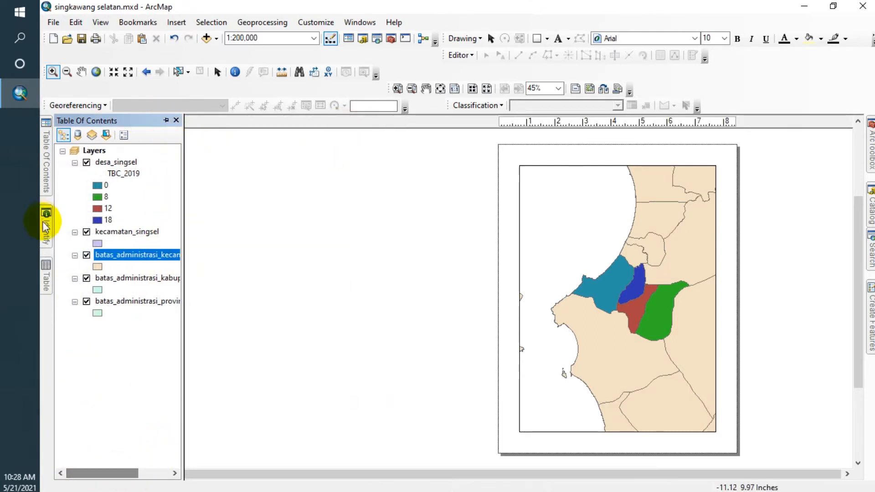
pyautogui.click(90, 258)
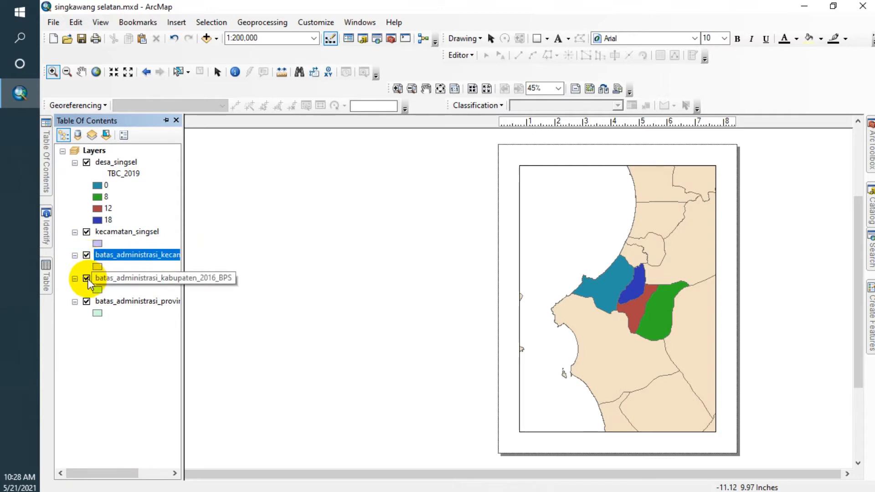
pyautogui.click(86, 278)
pyautogui.click(86, 302)
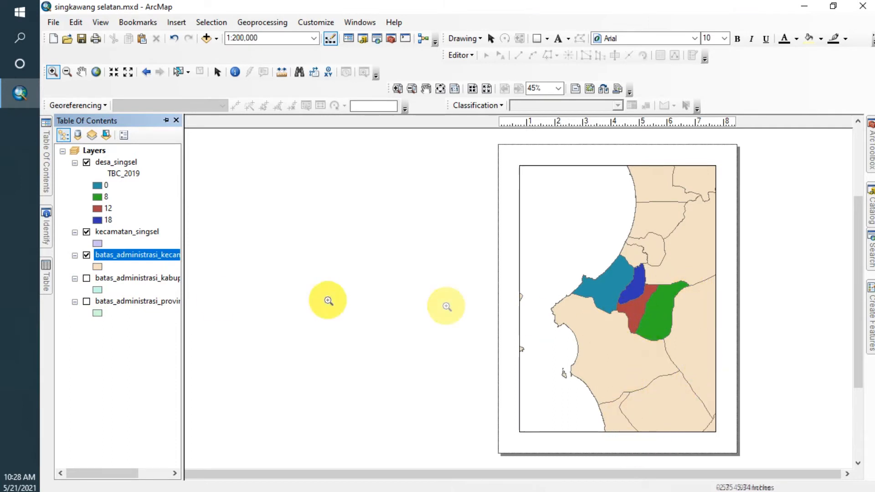
pyautogui.click(177, 24)
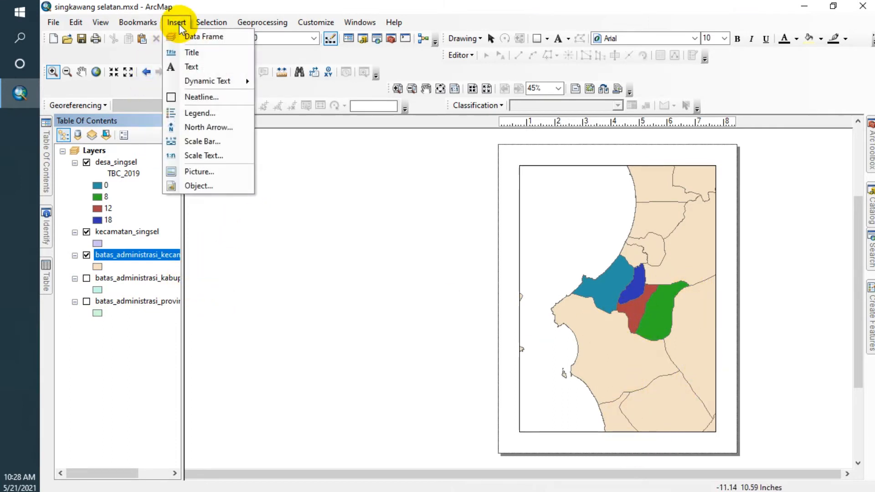
pyautogui.click(196, 114)
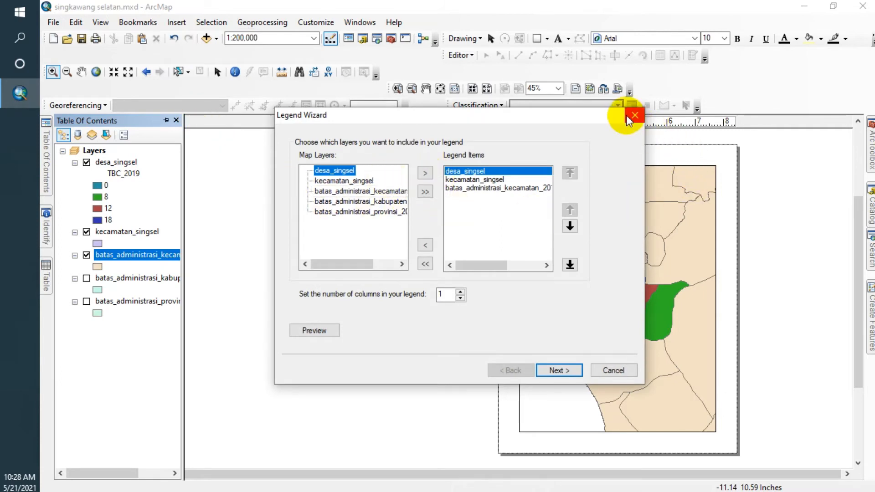
pyautogui.click(627, 120)
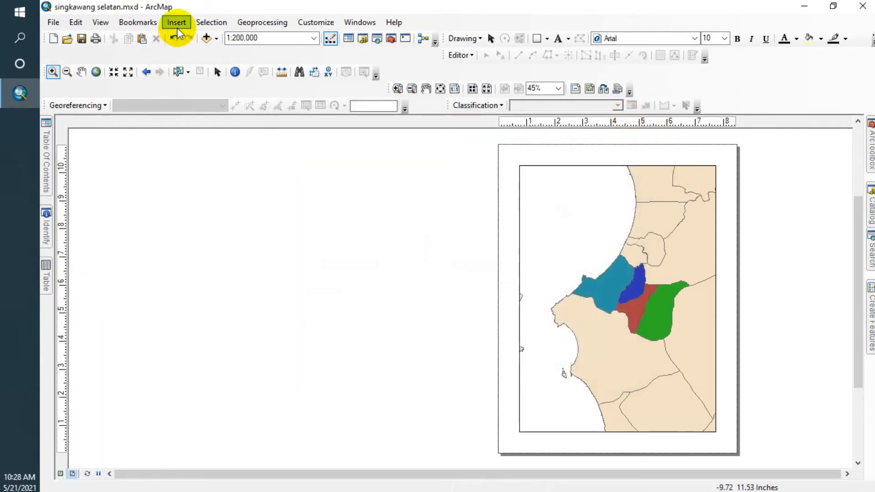
# - Start a legend and remove the batas_administrasi_kecamatan layer from its items, keeping desa_singsel and kecamatan_singsel
pyautogui.click(176, 25)
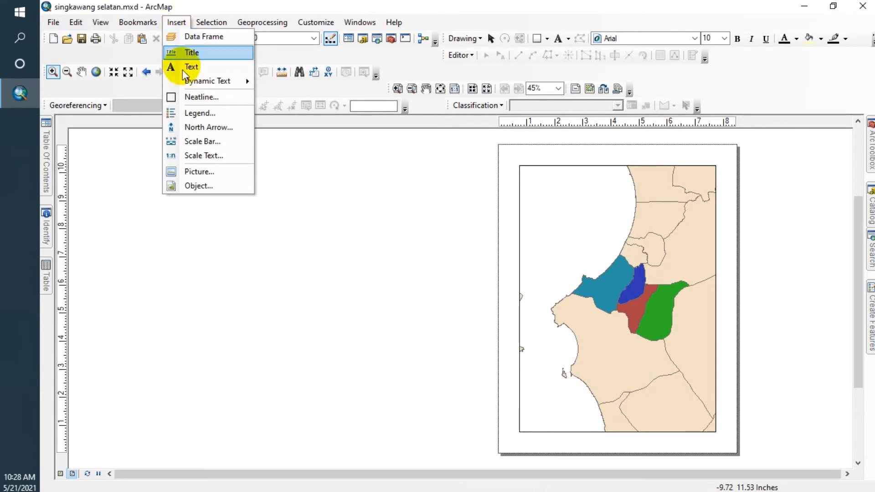
pyautogui.click(192, 114)
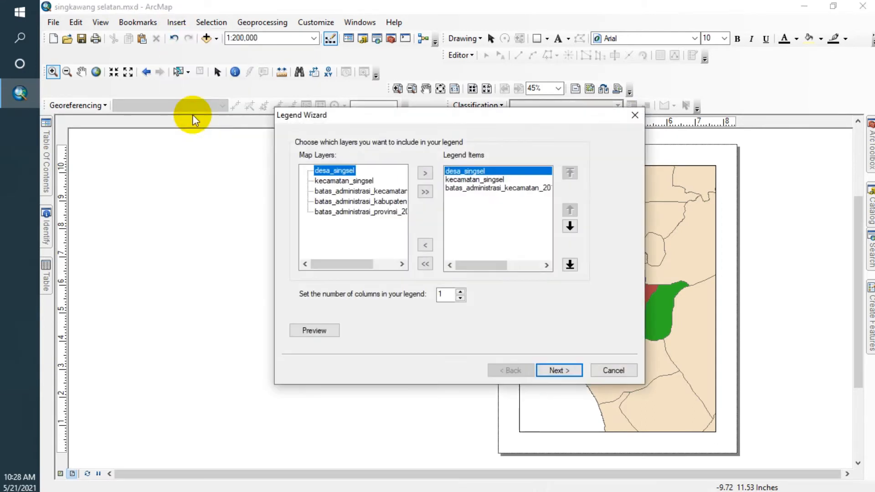
pyautogui.click(487, 190)
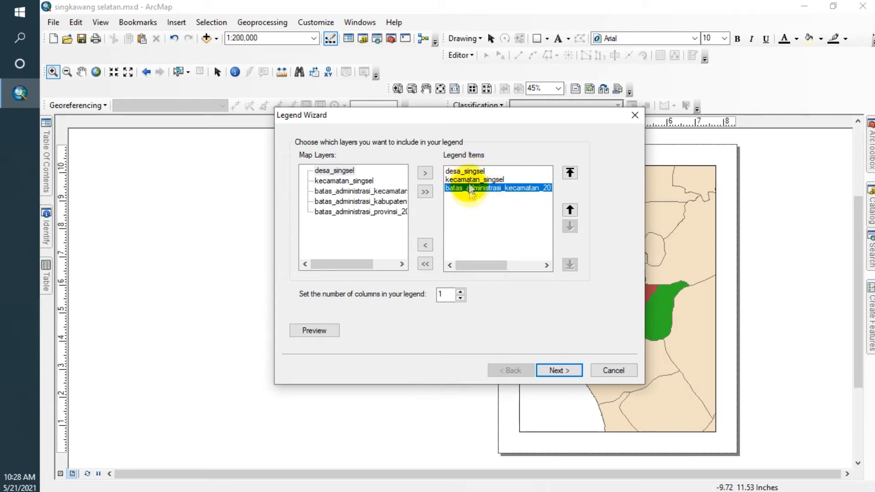
pyautogui.click(426, 246)
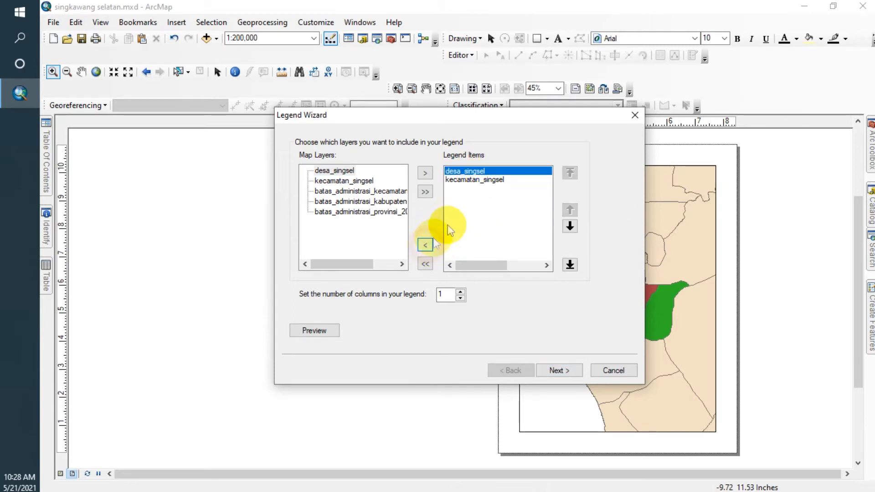
pyautogui.click(484, 180)
pyautogui.click(485, 172)
pyautogui.click(487, 181)
pyautogui.click(487, 172)
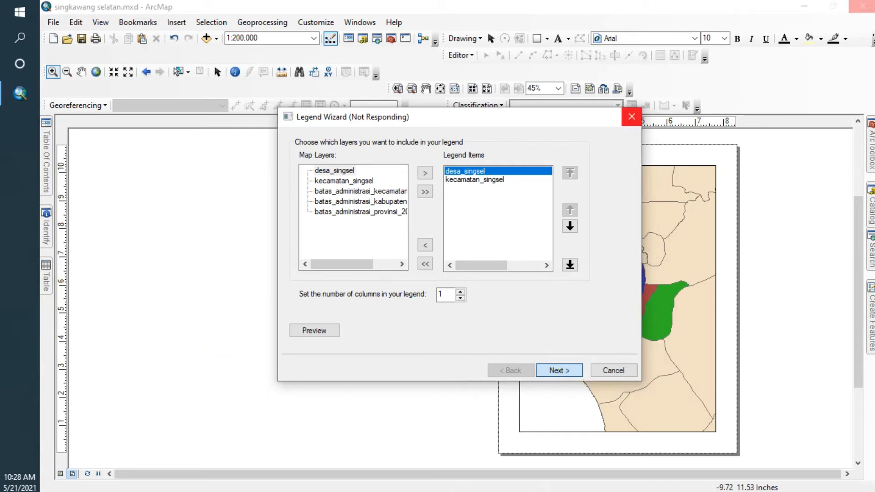
# - Finish the legend with its default settings and place it in the lower-left corner of the map frame
pyautogui.click(559, 368)
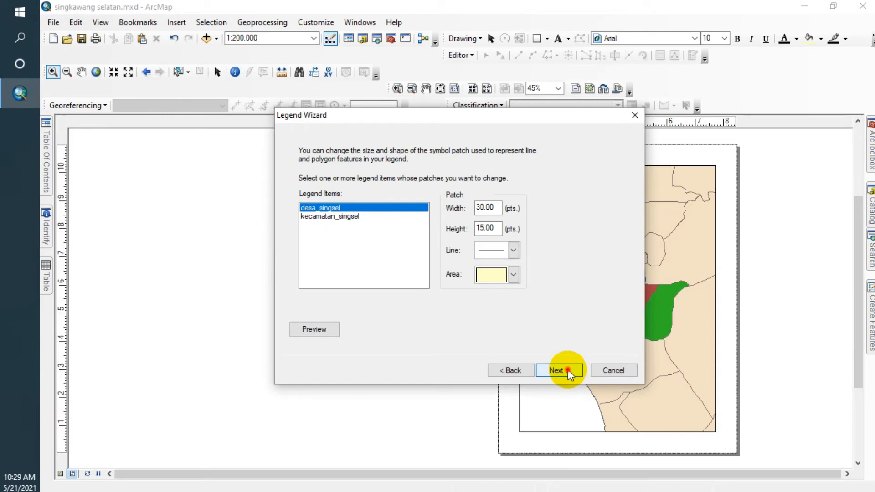
pyautogui.click(562, 369)
pyautogui.click(565, 369)
pyautogui.moveTo(377, 308); pyautogui.dragTo(547, 366)
pyautogui.moveTo(534, 401); pyautogui.dragTo(538, 404)
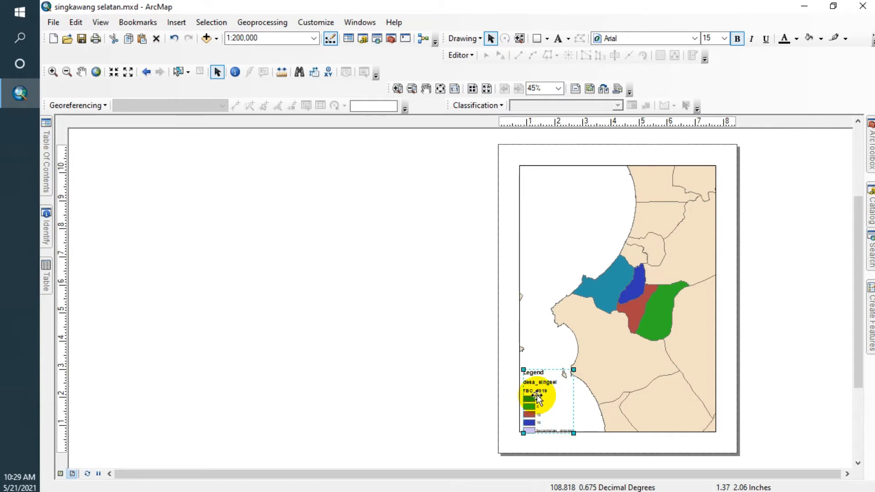
pyautogui.moveTo(536, 396); pyautogui.dragTo(537, 388)
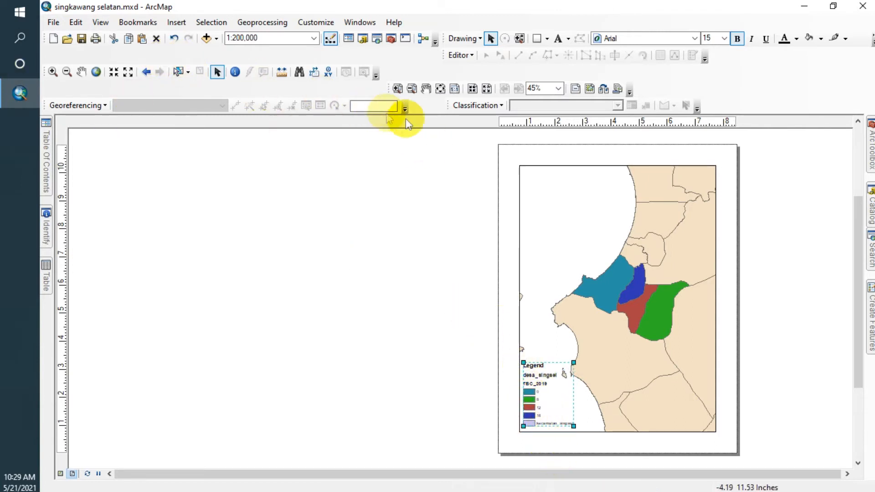
# - Insert a text element on the layout reading "PETA SEBARAN TBC 2019" with "DI SINGKAWANG SELATAN" on a second line
pyautogui.click(440, 89)
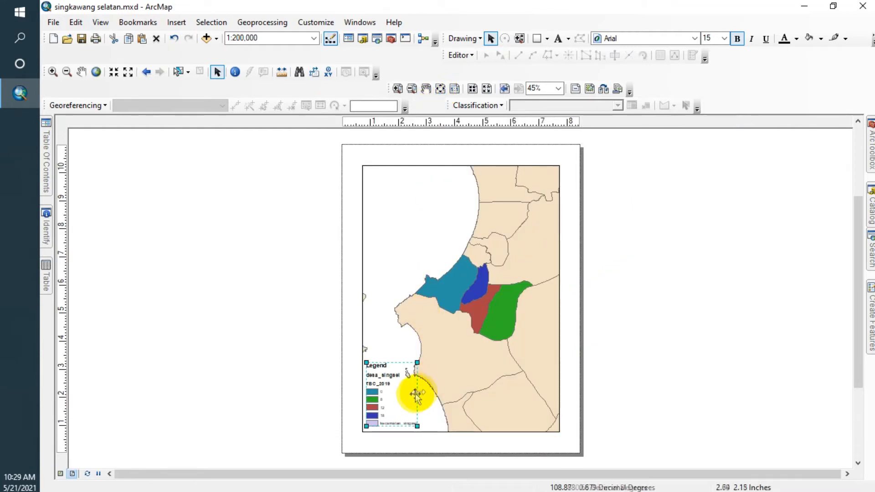
pyautogui.scroll(-1, 409, 400)
pyautogui.scroll(2, 409, 400)
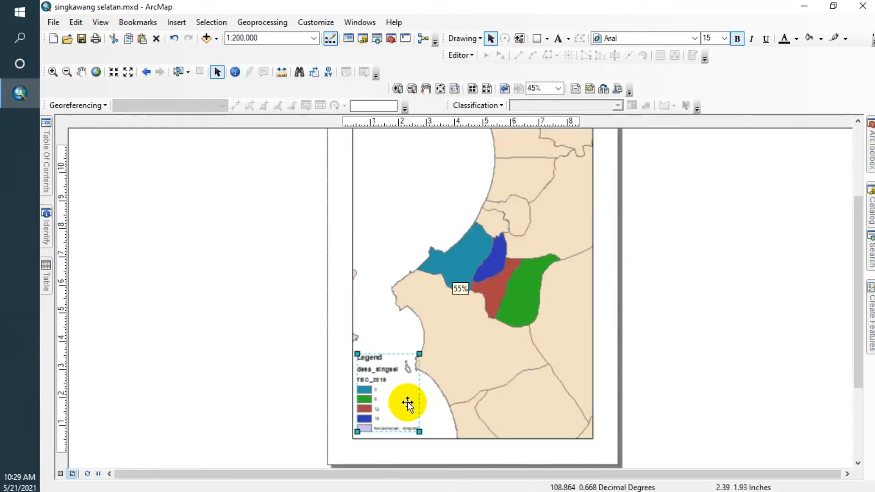
pyautogui.click(177, 22)
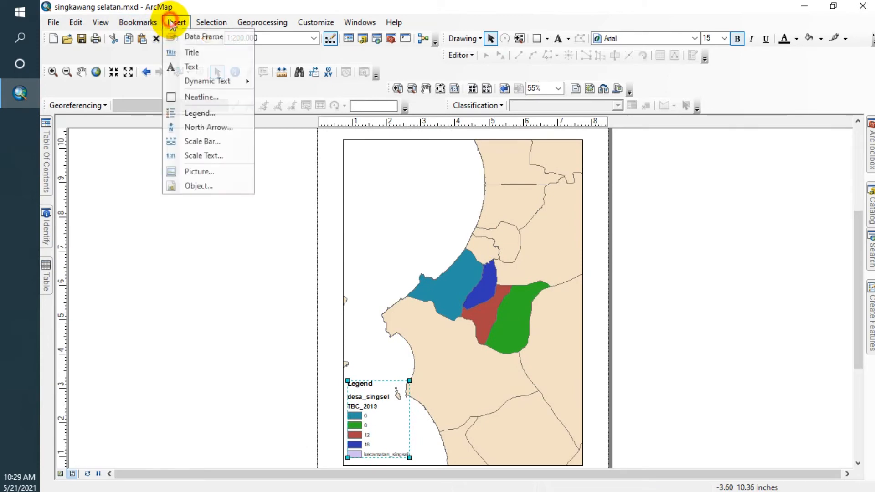
pyautogui.click(201, 70)
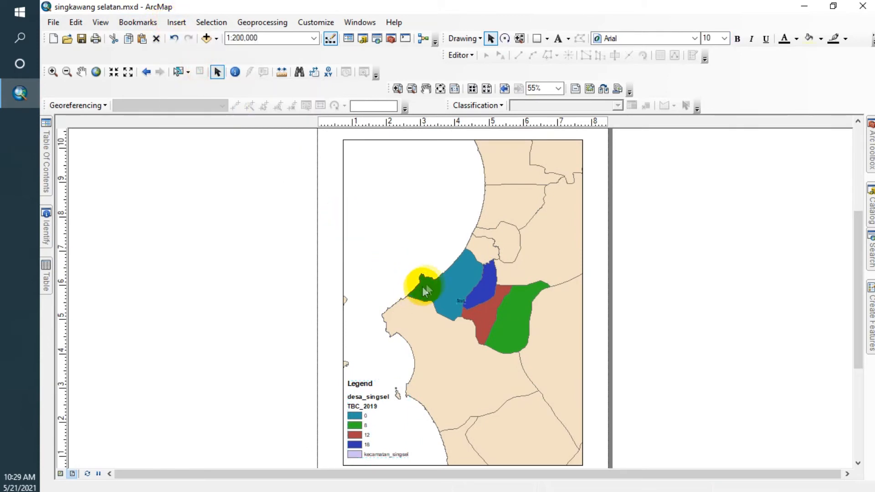
pyautogui.rightClick(462, 302)
pyautogui.click(621, 283)
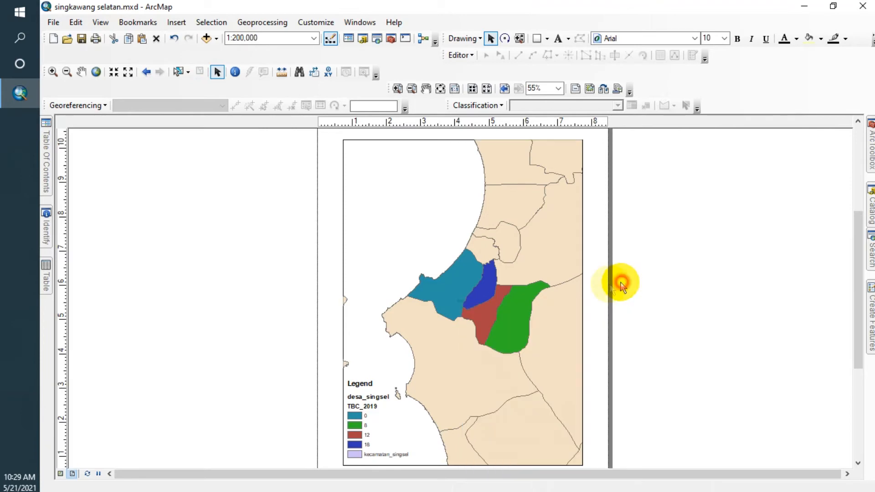
pyautogui.rightClick(460, 302)
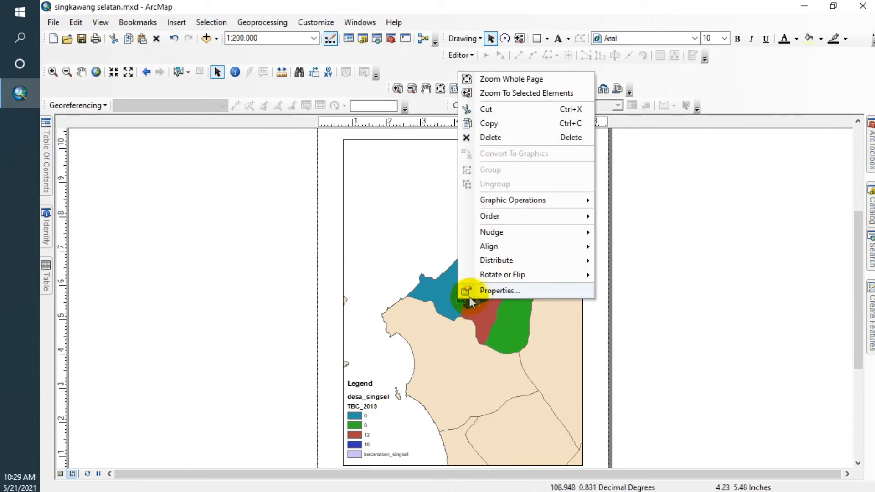
pyautogui.click(478, 292)
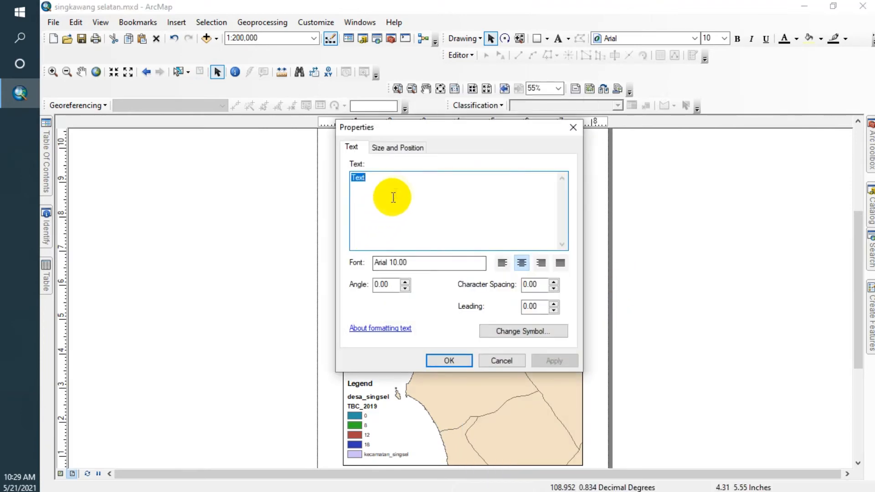
pyautogui.write('PET')
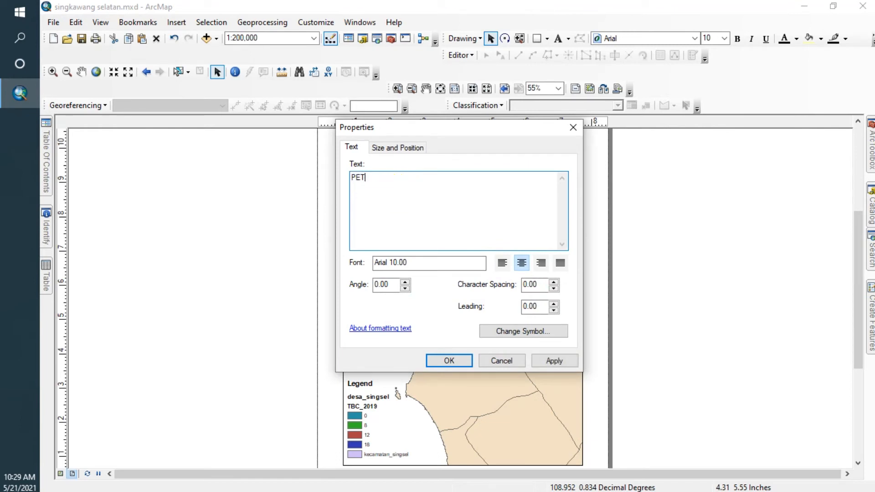
pyautogui.write('A SEBARAN TBC 2019')
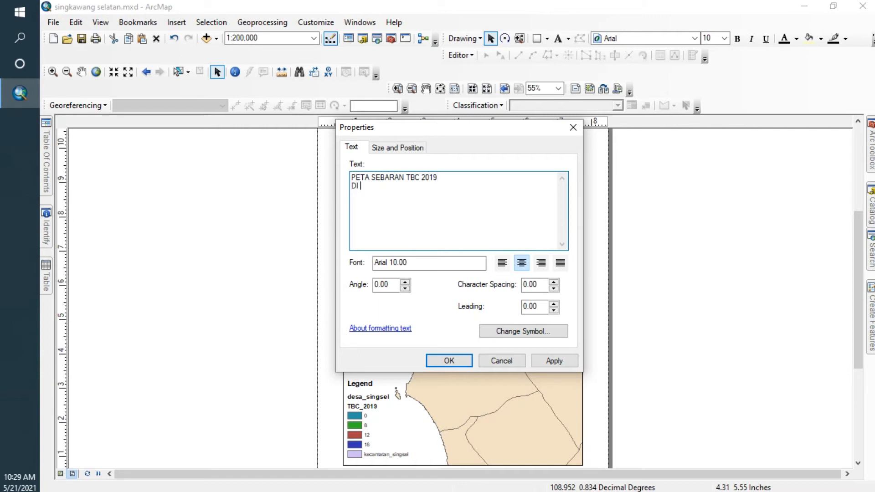
pyautogui.write('WANG SELATAN')
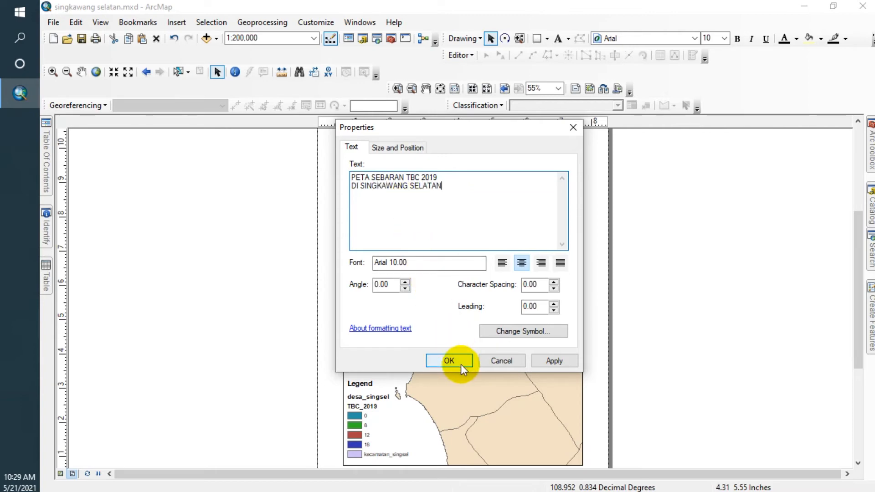
# - Format the title text as bold, size 14, and move it to the upper-left corner of the map frame
pyautogui.click(544, 333)
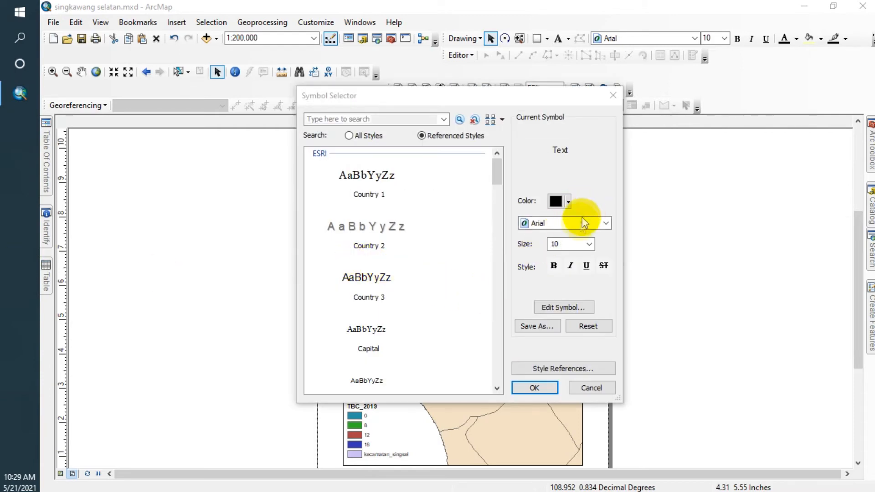
pyautogui.click(589, 245)
pyautogui.click(567, 280)
pyautogui.click(555, 272)
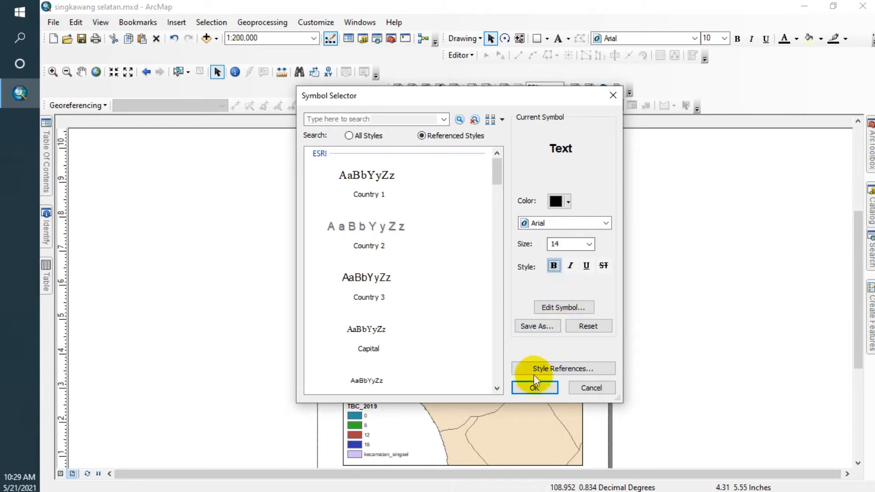
pyautogui.click(537, 387)
pyautogui.click(463, 361)
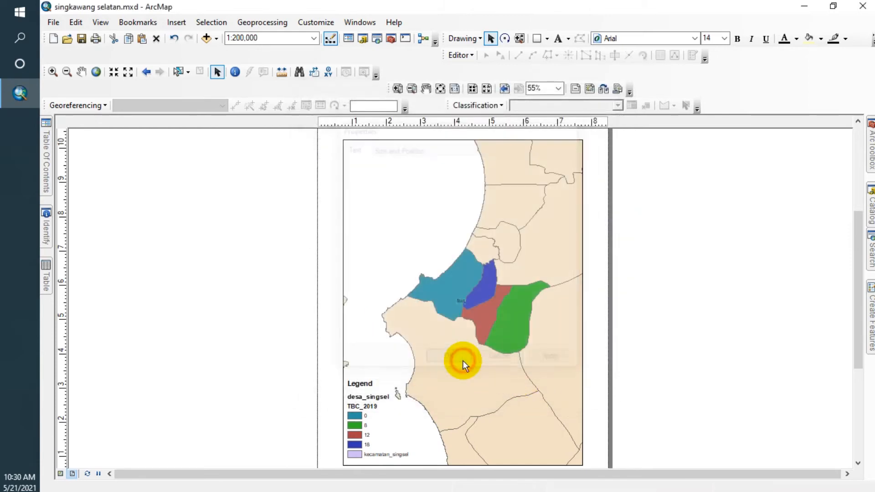
pyautogui.moveTo(465, 307); pyautogui.dragTo(394, 155)
pyautogui.click(683, 241)
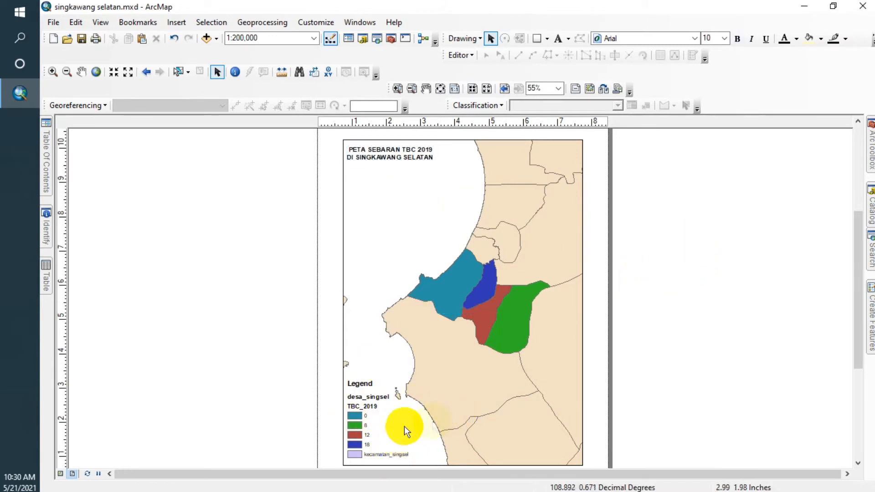
# - Convert the legend to graphics and ungroup it into its separate title, heading and item elements
pyautogui.scroll(-2, 388, 430)
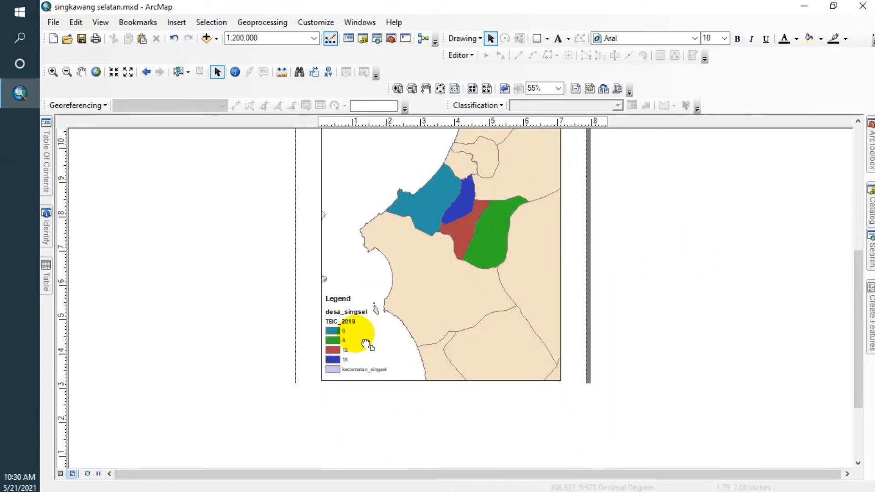
pyautogui.click(343, 318)
pyautogui.rightClick(342, 319)
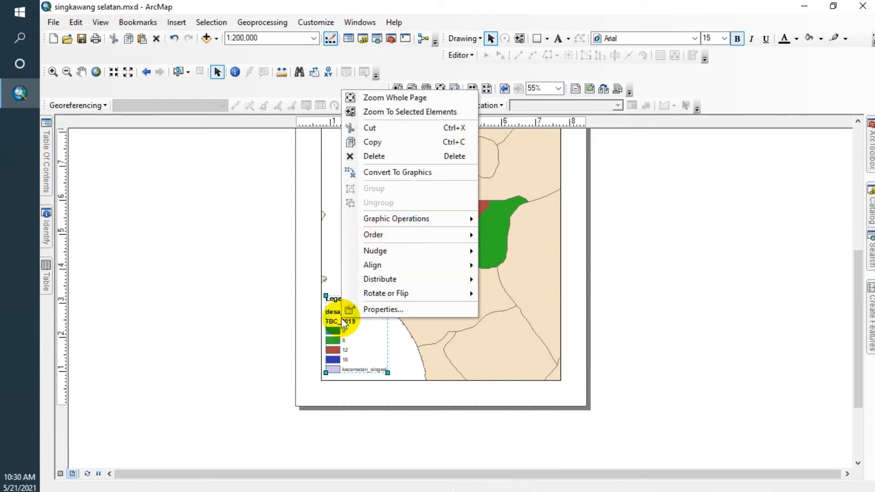
pyautogui.click(261, 314)
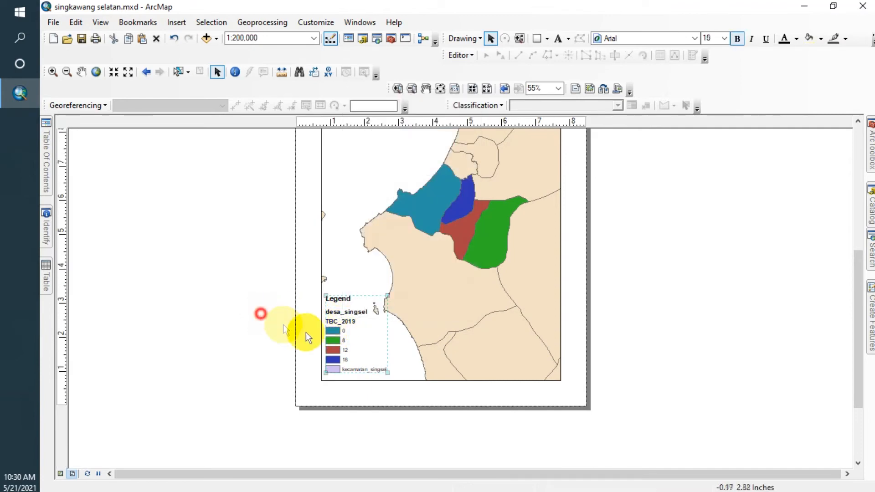
pyautogui.rightClick(347, 326)
pyautogui.click(412, 182)
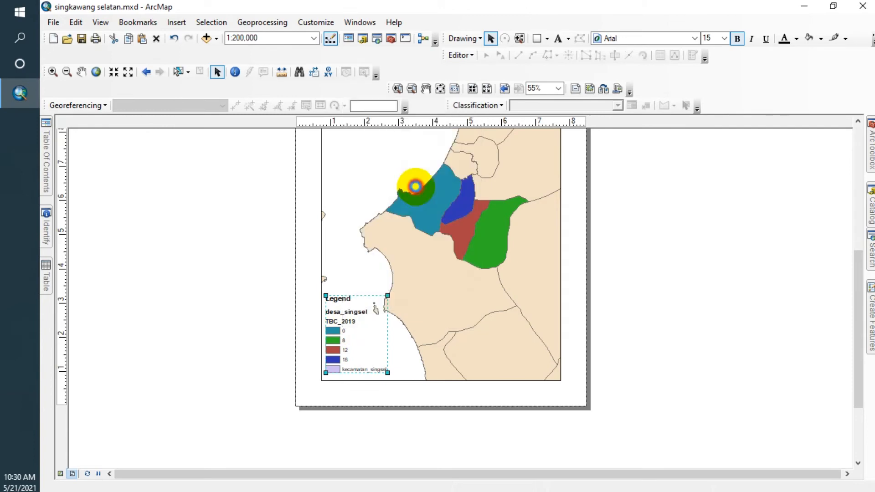
pyautogui.rightClick(342, 325)
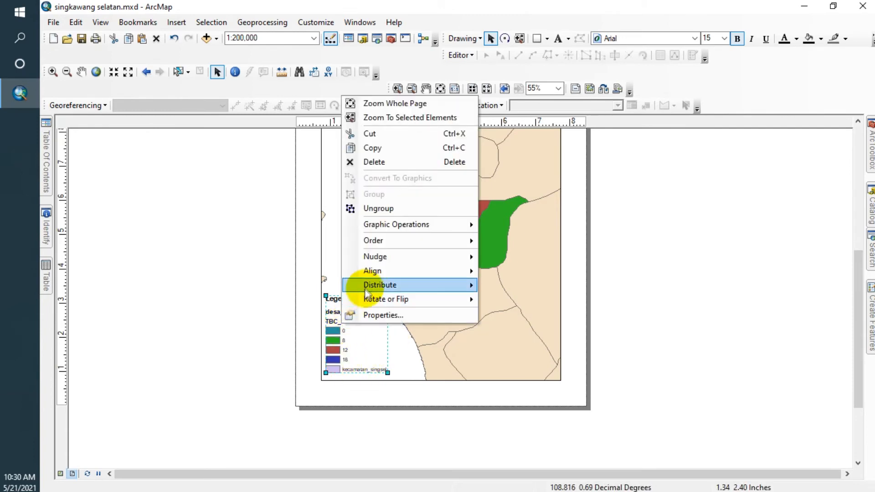
pyautogui.rightClick(346, 353)
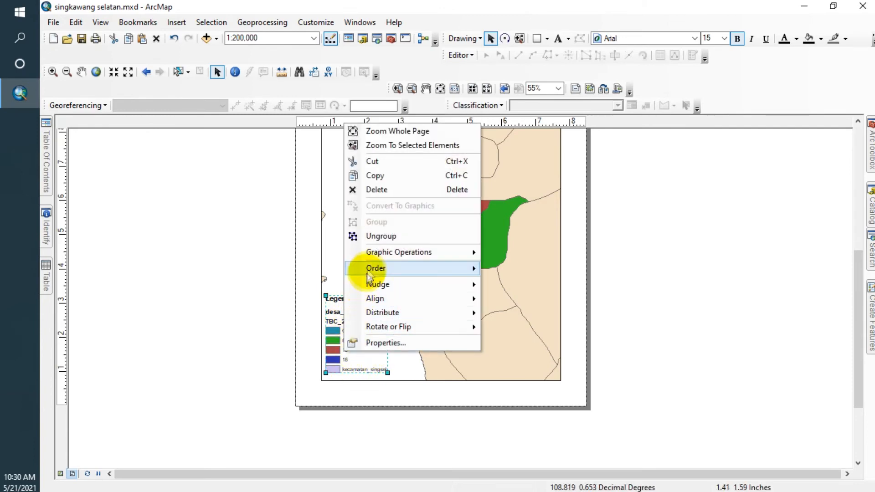
pyautogui.click(384, 241)
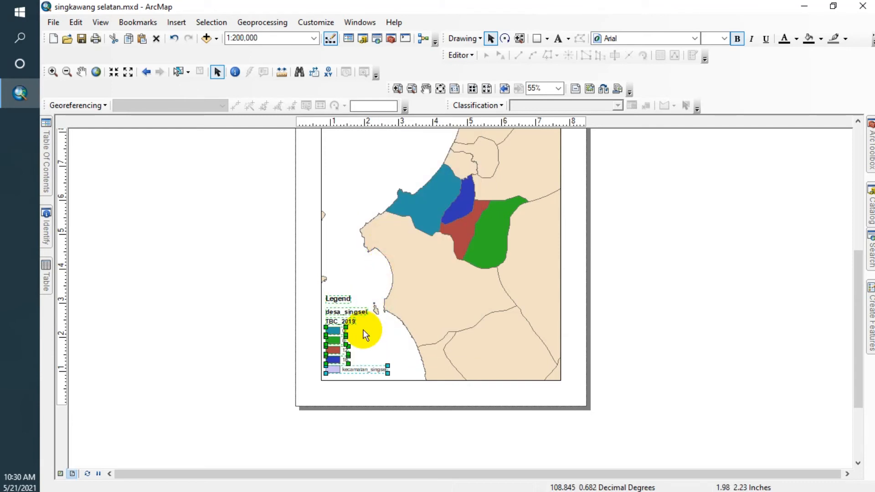
pyautogui.click(674, 325)
# - Delete the desa_singsel heading from the legend and change the TBC_2019 heading text to "TBC Tahun 2019:"
pyautogui.click(340, 313)
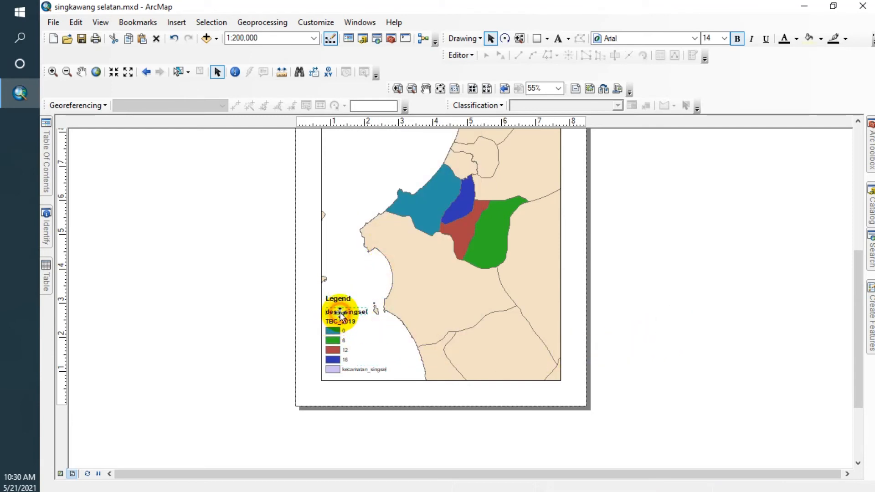
pyautogui.press('Delete')
pyautogui.click(348, 322)
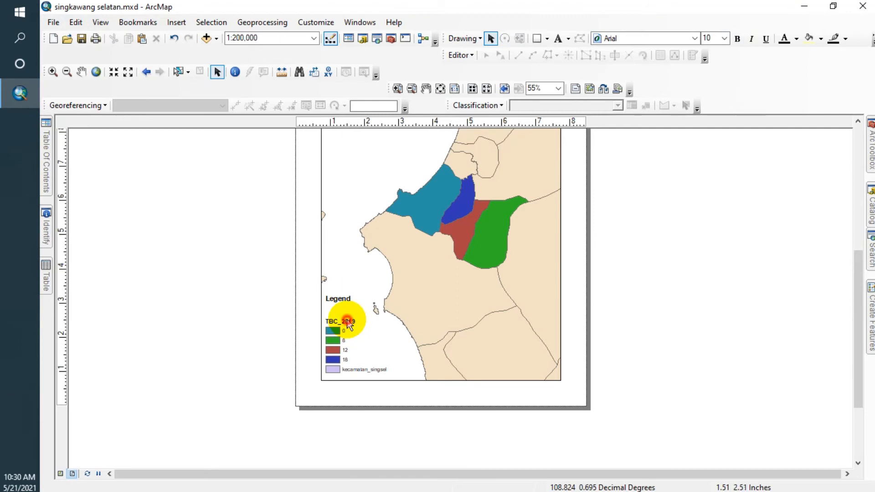
pyautogui.rightClick(348, 321)
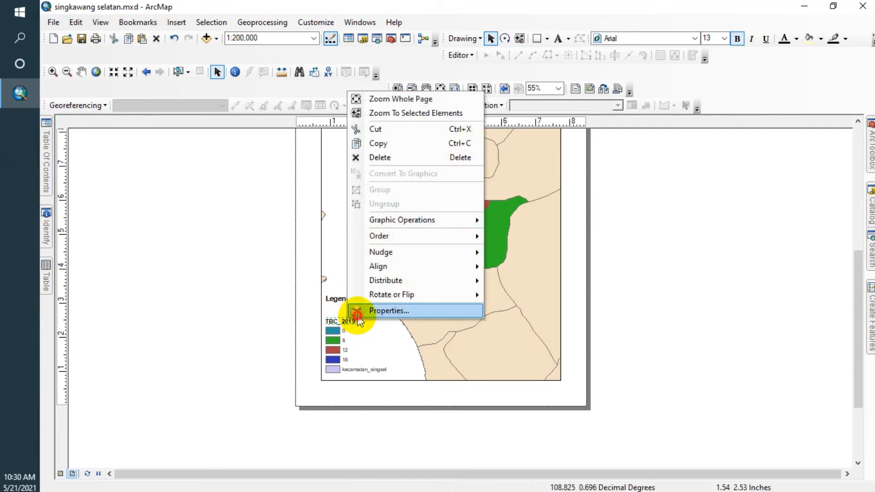
pyautogui.click(388, 312)
pyautogui.click(366, 178)
pyautogui.press('BackSpace')
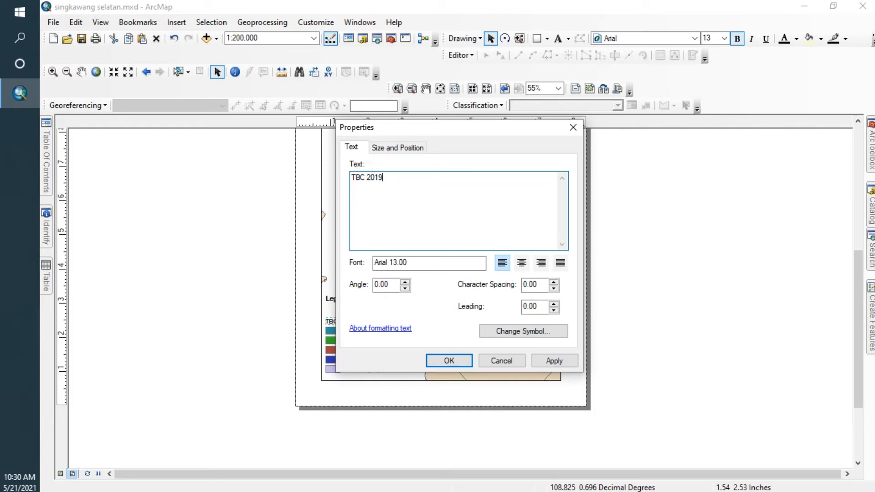
pyautogui.write('Tahun')
pyautogui.click(451, 360)
# - Move the legend title down closer to the TBC heading and change its text to "Legenda:"
pyautogui.click(338, 301)
pyautogui.moveTo(338, 305); pyautogui.dragTo(339, 313)
pyautogui.rightClick(338, 312)
pyautogui.click(356, 303)
pyautogui.click(419, 179)
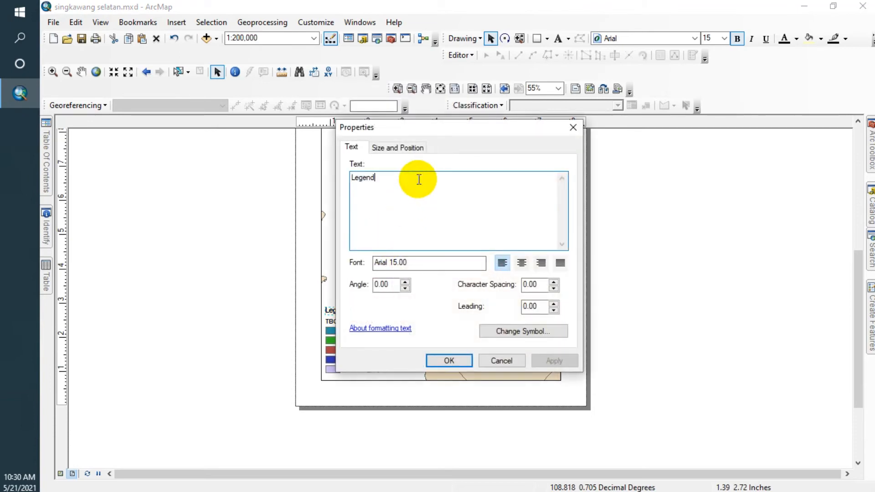
pyautogui.write('a:')
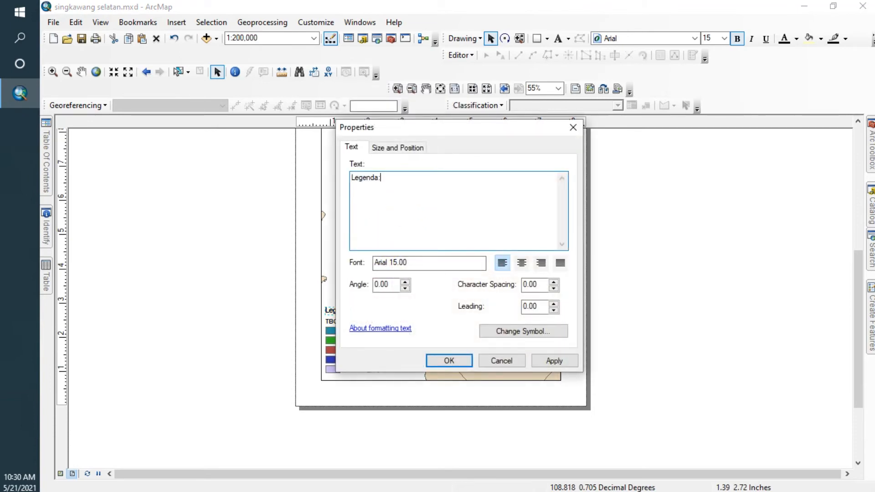
pyautogui.click(449, 361)
# - Ungroup the kecamatan_singsel legend item to separate its colour patch from its label
pyautogui.click(367, 371)
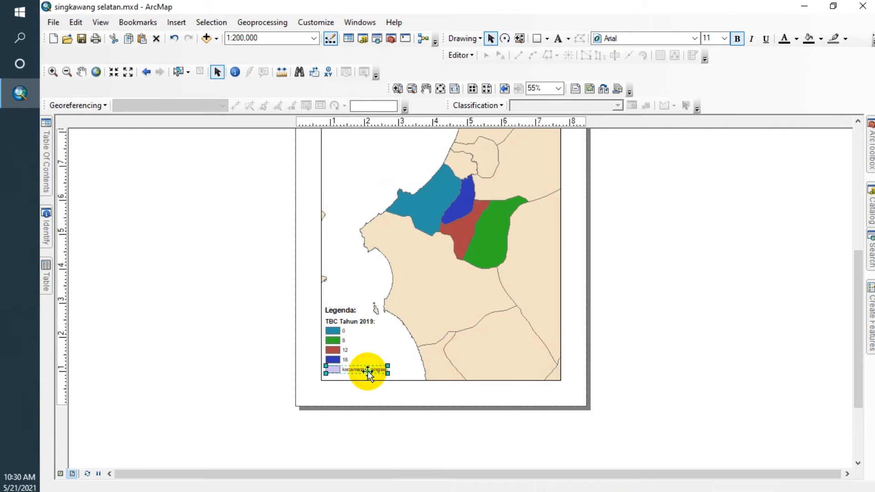
pyautogui.rightClick(368, 370)
pyautogui.click(405, 256)
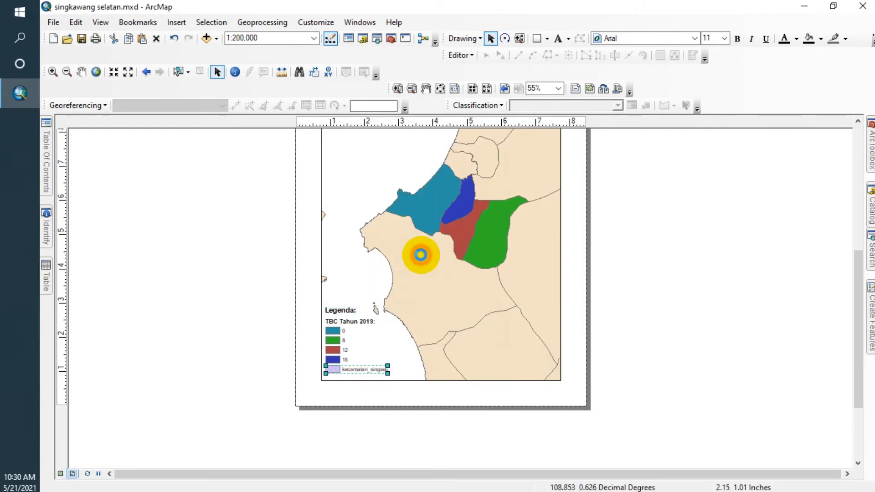
pyautogui.click(270, 349)
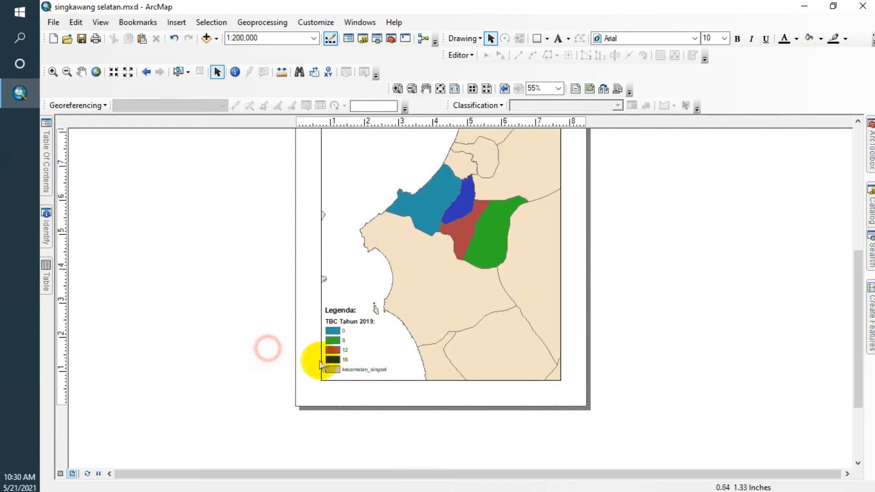
# - Change the kecamatan_singsel label text in the legend to "Batas Kecamatan"
pyautogui.click(361, 371)
pyautogui.rightClick(361, 371)
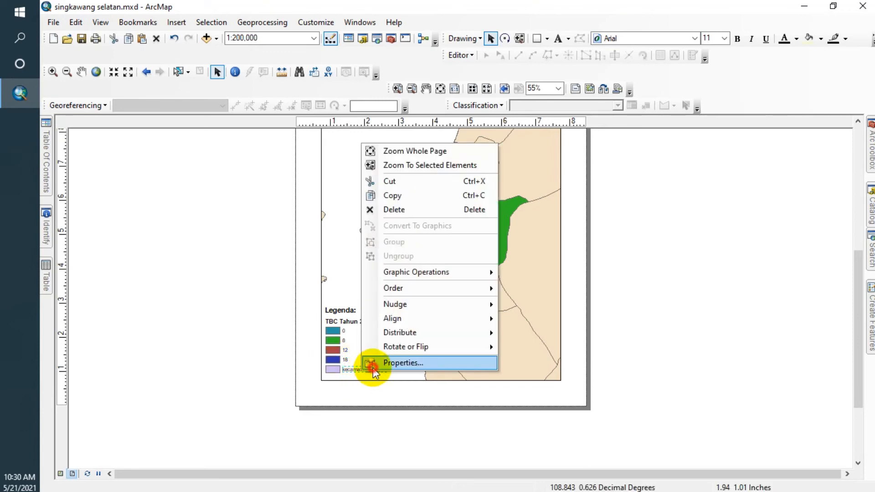
pyautogui.click(369, 363)
pyautogui.click(419, 186)
pyautogui.doubleClick(422, 182)
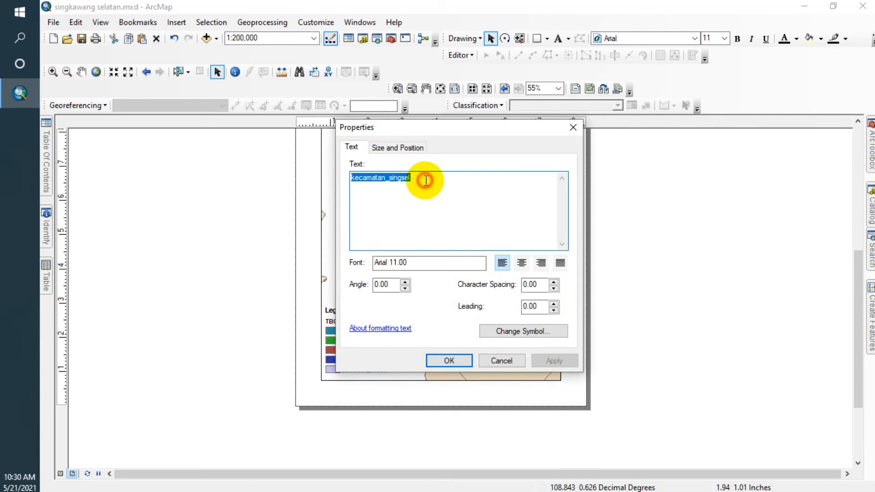
pyautogui.write('Kecamatan S')
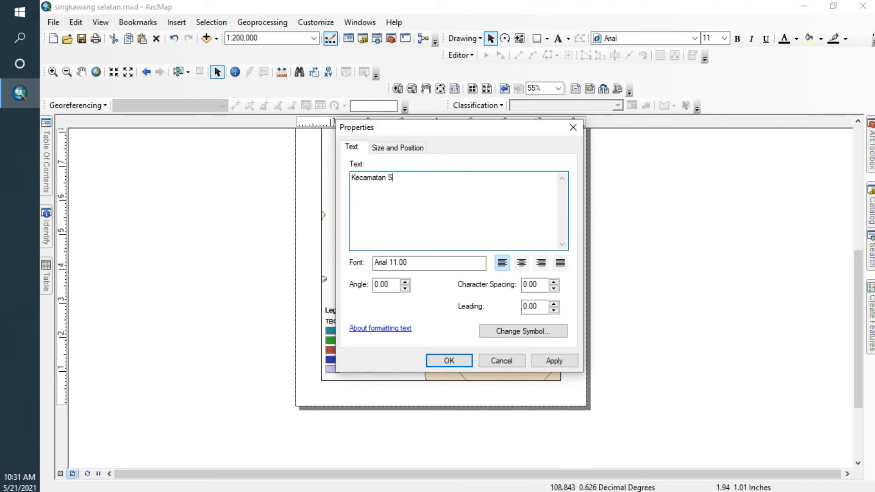
pyautogui.press('BackSpace')
pyautogui.press('BackSpace')
pyautogui.press('BackSpace')
pyautogui.press('BackSpace')
pyautogui.press('BackSpace')
pyautogui.press('BackSpace')
pyautogui.press('BackSpace')
pyautogui.press('BackSpace')
pyautogui.click(451, 360)
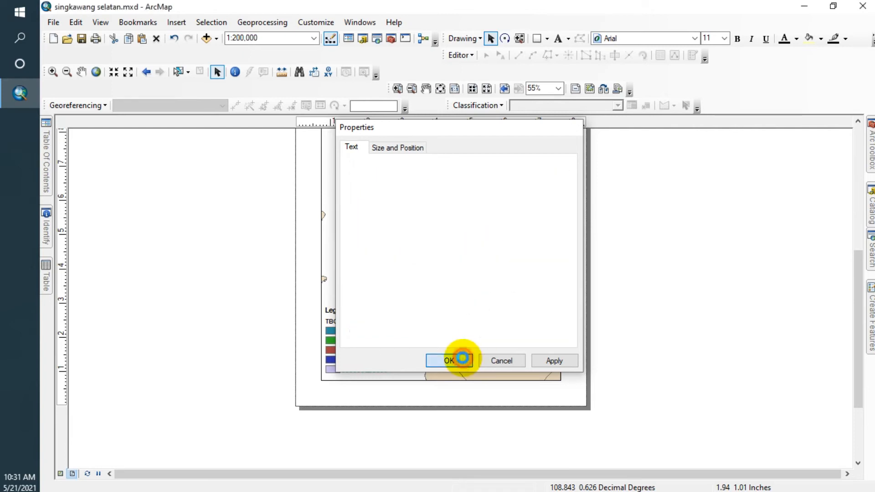
pyautogui.click(647, 332)
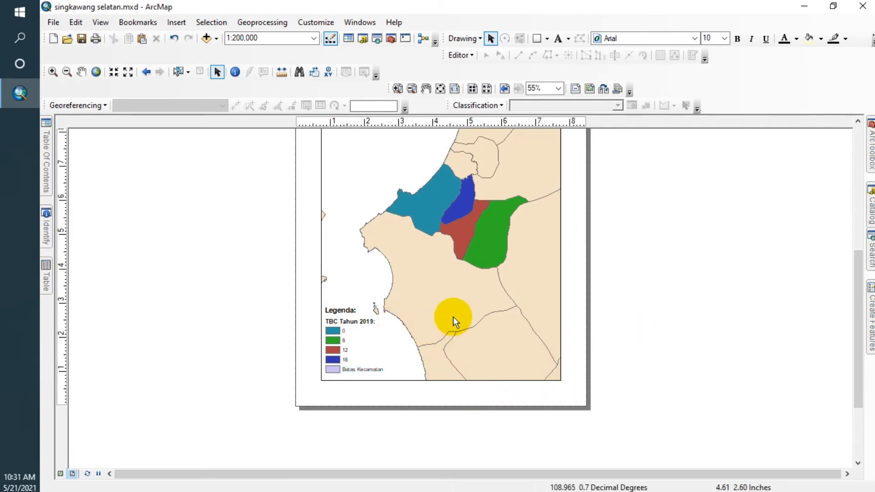
# - Check the layer colours in the layer list and ungroup the Batas Kecamatan colour patch in the legend
pyautogui.click(47, 176)
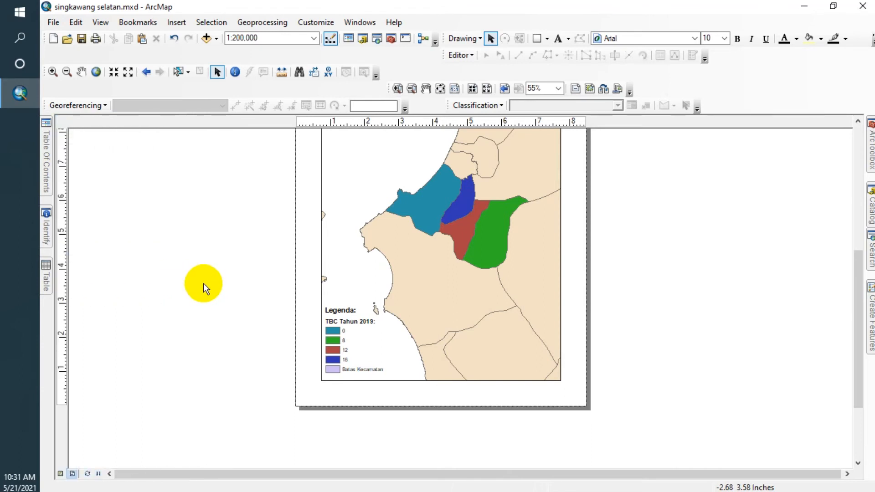
pyautogui.click(46, 182)
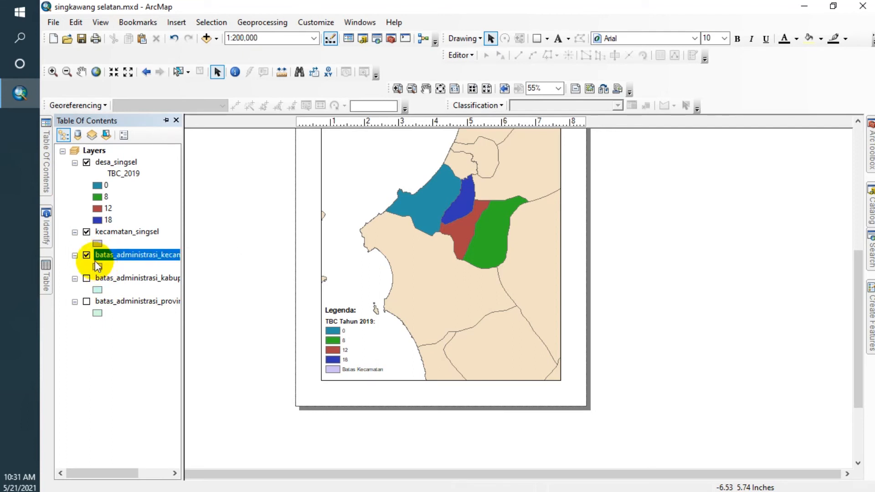
pyautogui.click(330, 373)
pyautogui.rightClick(331, 373)
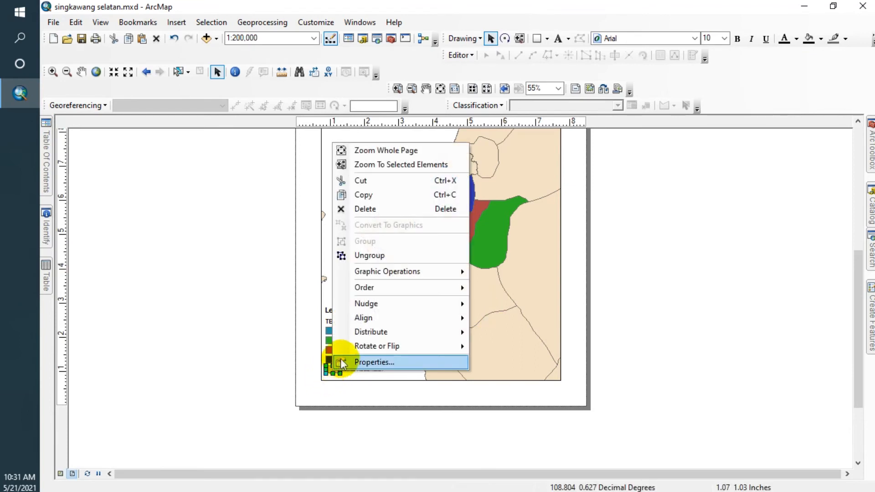
pyautogui.click(368, 256)
pyautogui.click(251, 289)
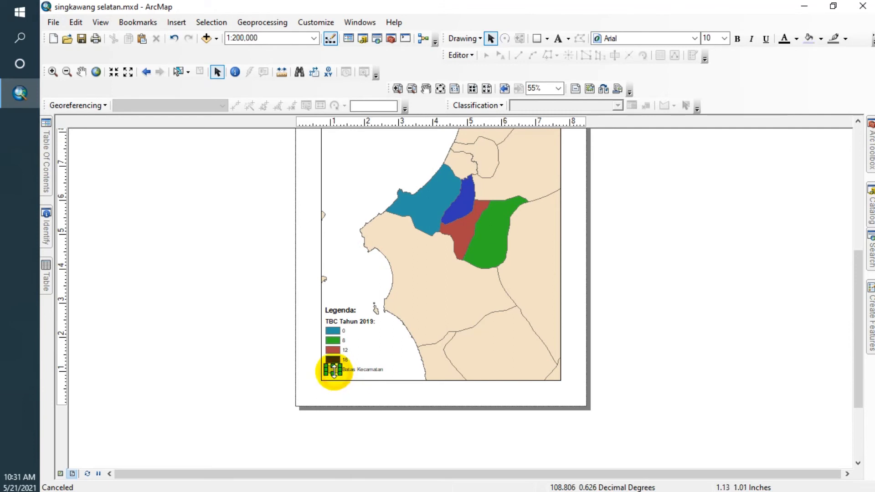
# - Set the fill colour of the Batas Kecamatan legend patch to light orange
pyautogui.rightClick(334, 370)
pyautogui.click(337, 359)
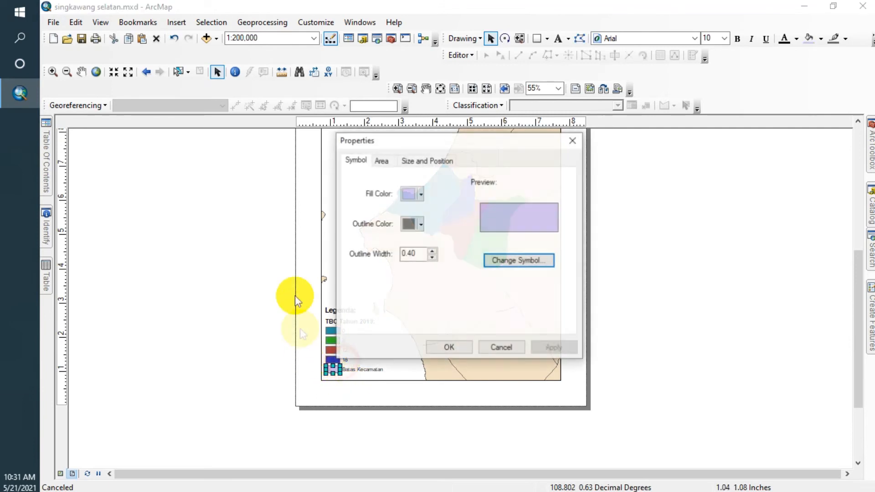
pyautogui.click(420, 195)
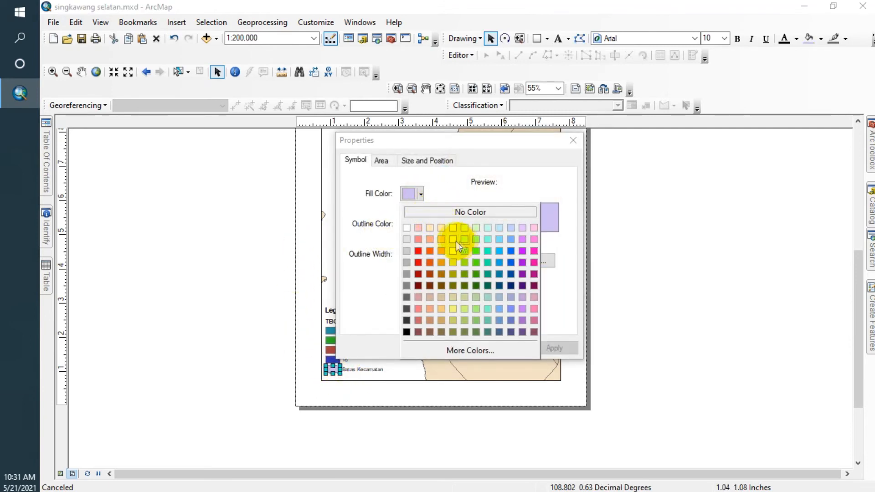
pyautogui.click(430, 239)
pyautogui.click(450, 347)
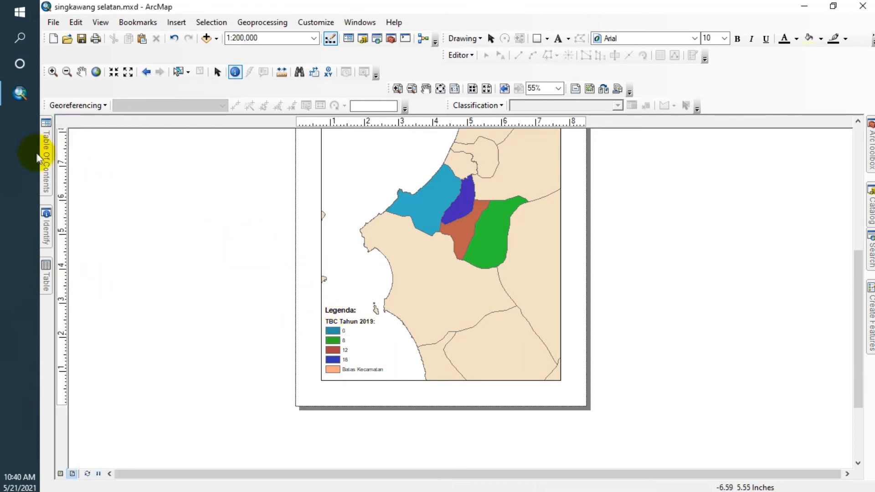
# - Open the desa_singsel layer's symbology settings and examine the Pie, Bar/Column and Stacked chart types
pyautogui.moveTo(45, 157)
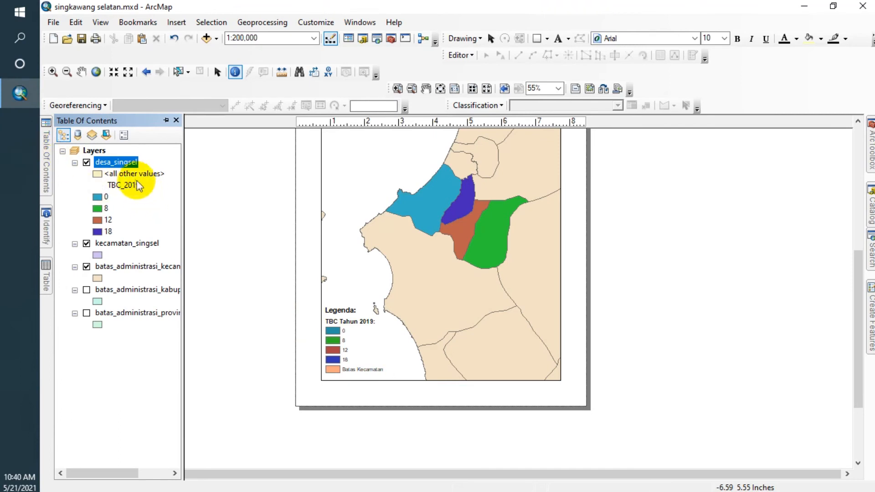
pyautogui.rightClick(130, 169)
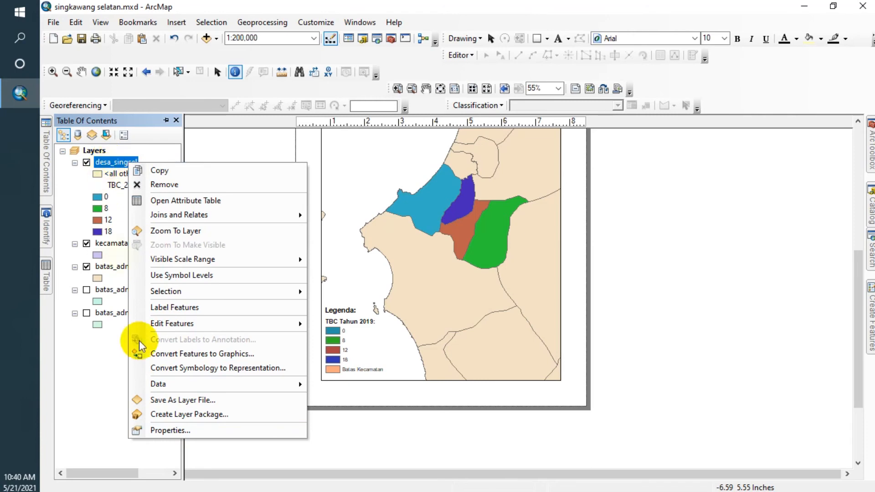
pyautogui.rightClick(106, 165)
pyautogui.click(159, 430)
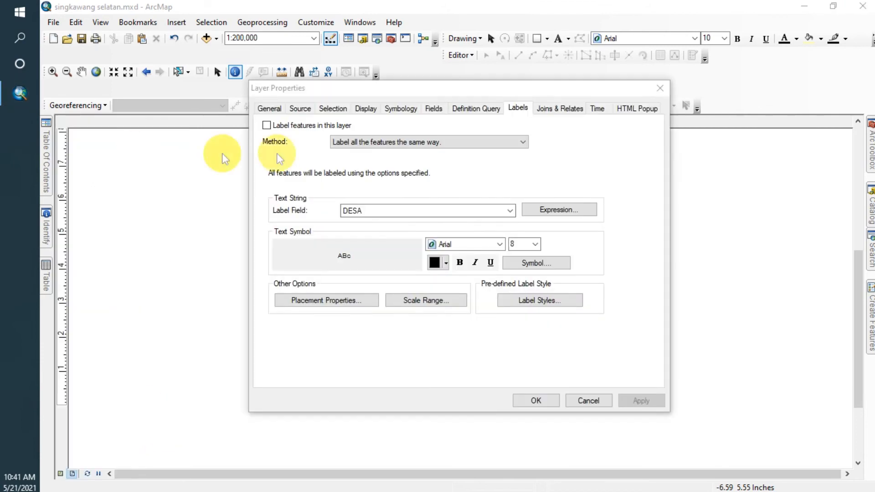
pyautogui.click(401, 108)
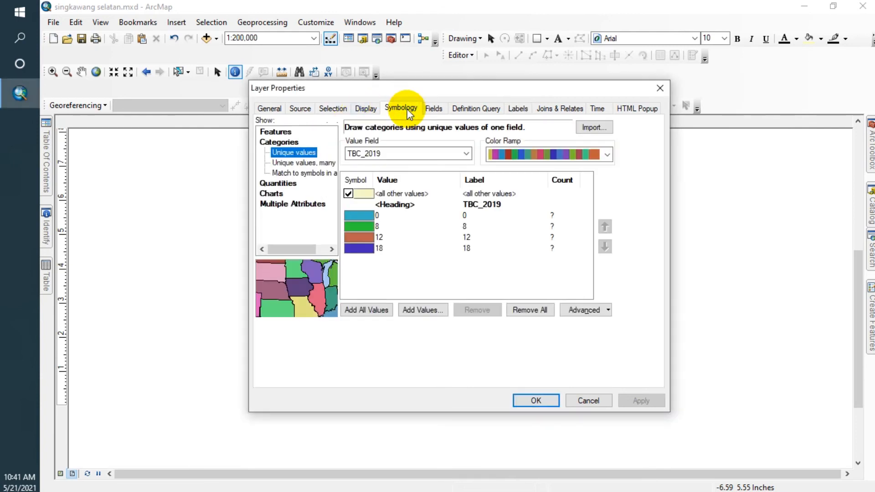
pyautogui.click(276, 195)
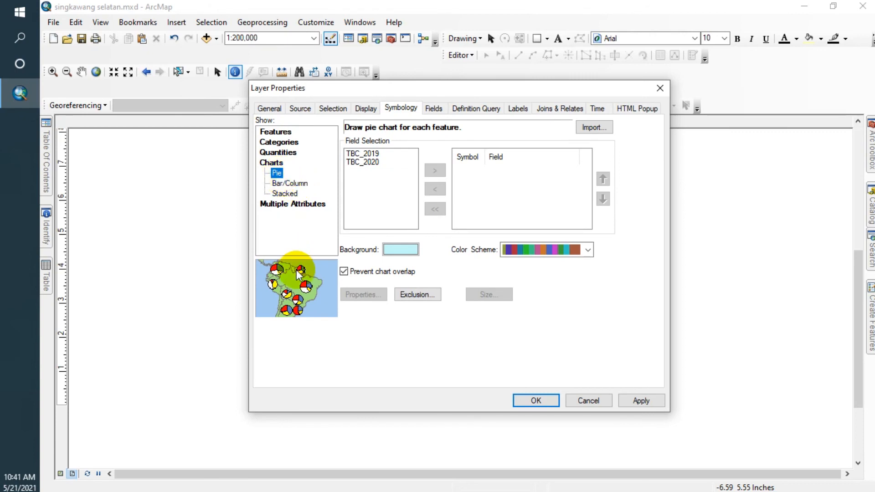
pyautogui.click(291, 185)
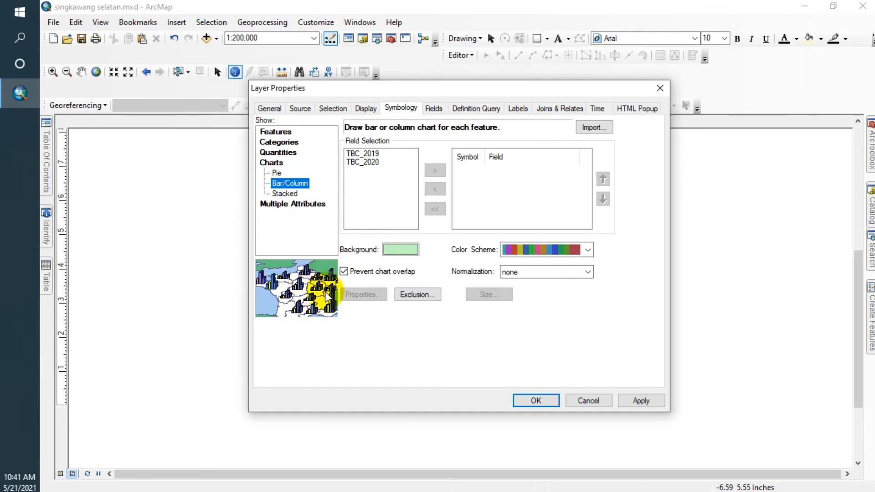
pyautogui.click(286, 194)
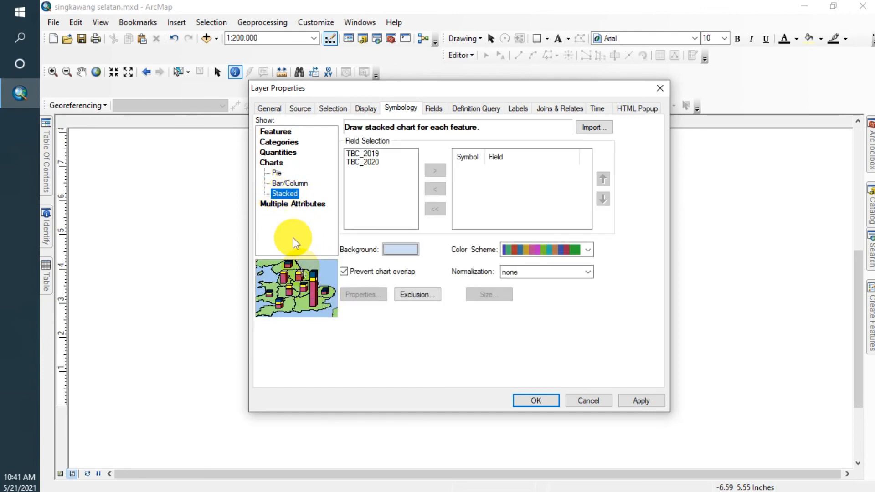
# - Symbolize the desa_singsel layer with a bar/column chart of TBC_2019 and TBC_2020, and apply it to view the map
pyautogui.click(295, 185)
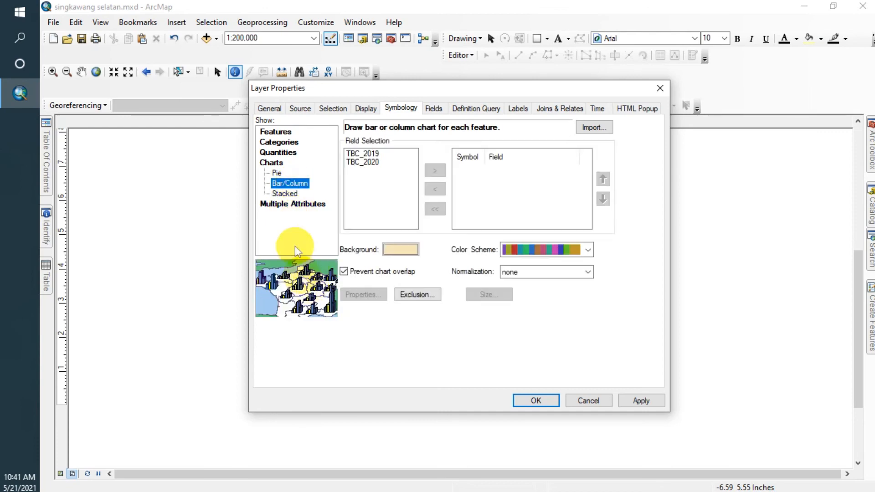
pyautogui.moveTo(365, 154); pyautogui.dragTo(373, 165)
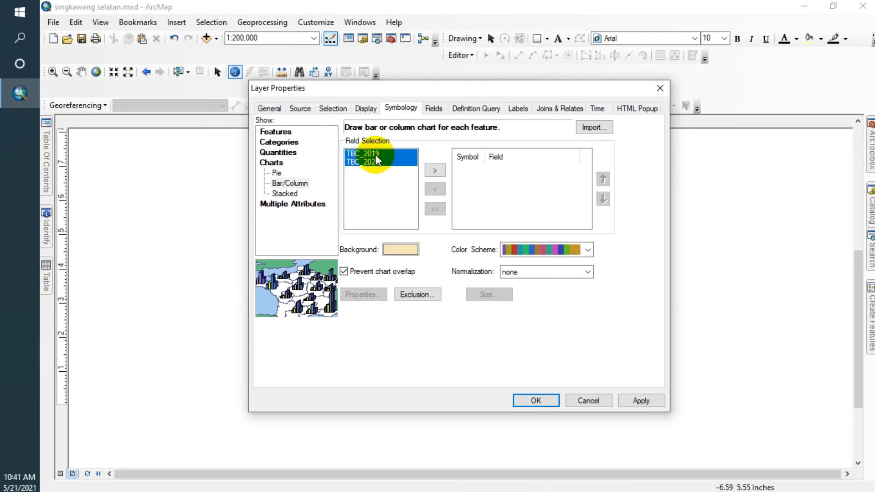
pyautogui.click(375, 155)
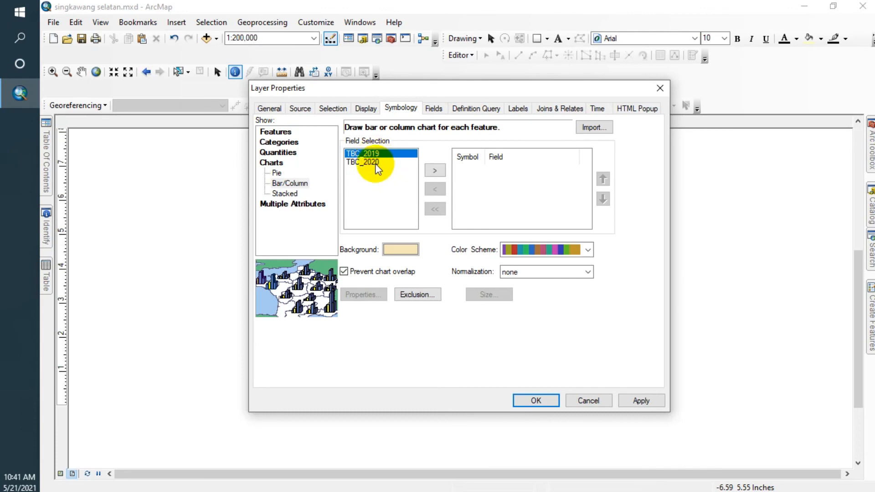
pyautogui.keyDown('shift'); pyautogui.click(376, 163); pyautogui.keyUp('shift')
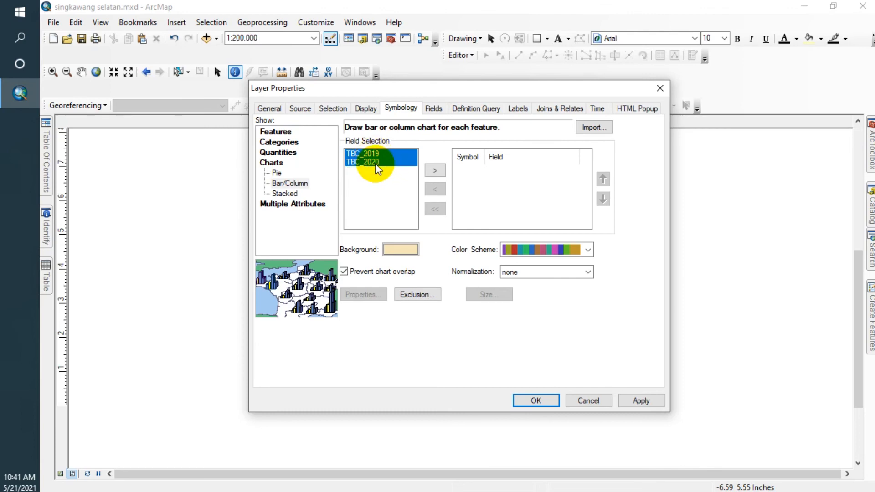
pyautogui.click(435, 171)
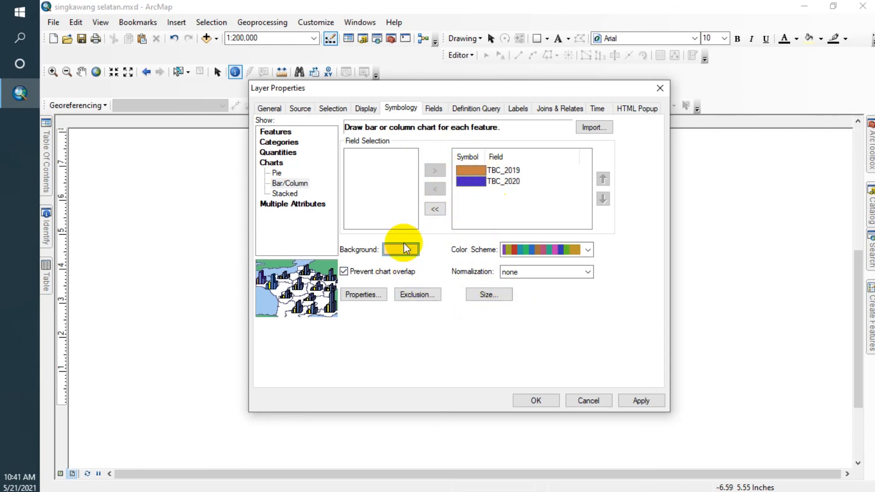
pyautogui.click(640, 401)
pyautogui.moveTo(521, 87); pyautogui.dragTo(161, 124)
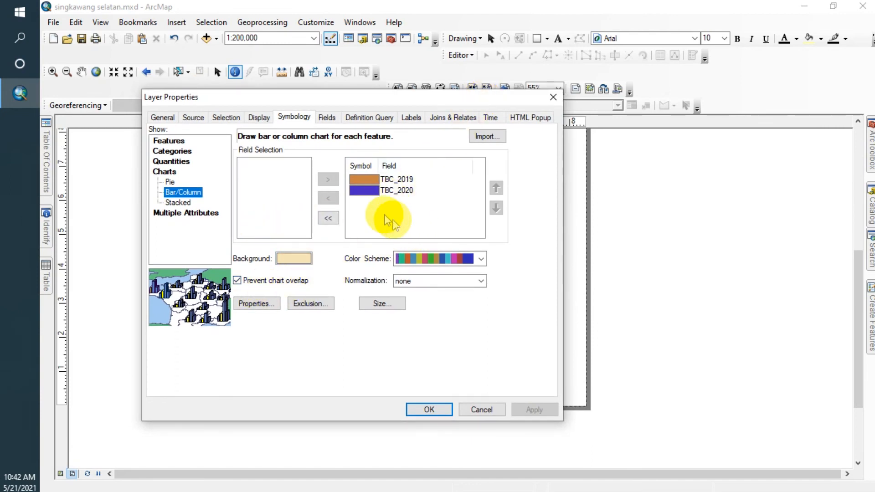
# - Change the desa_singsel symbology to a pie chart of TBC_2019 and TBC_2020, and apply it to view the map
pyautogui.click(170, 182)
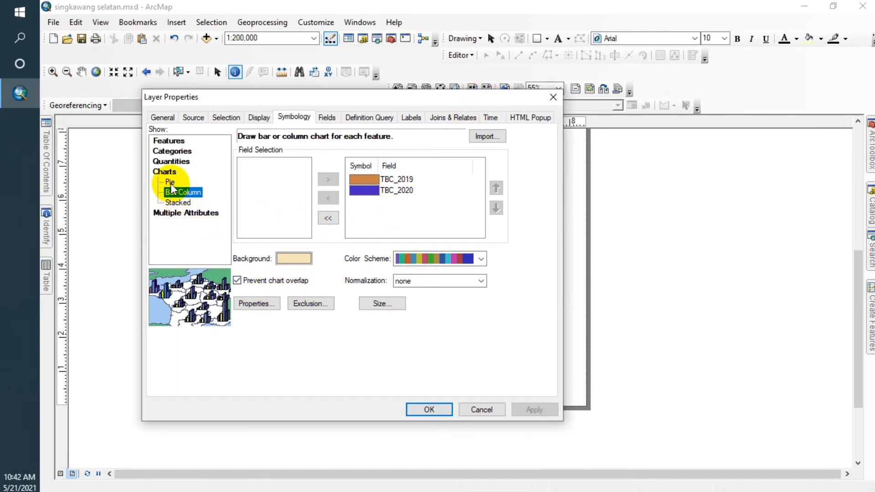
pyautogui.click(293, 162)
pyautogui.keyDown('shift'); pyautogui.click(274, 170); pyautogui.keyUp('shift')
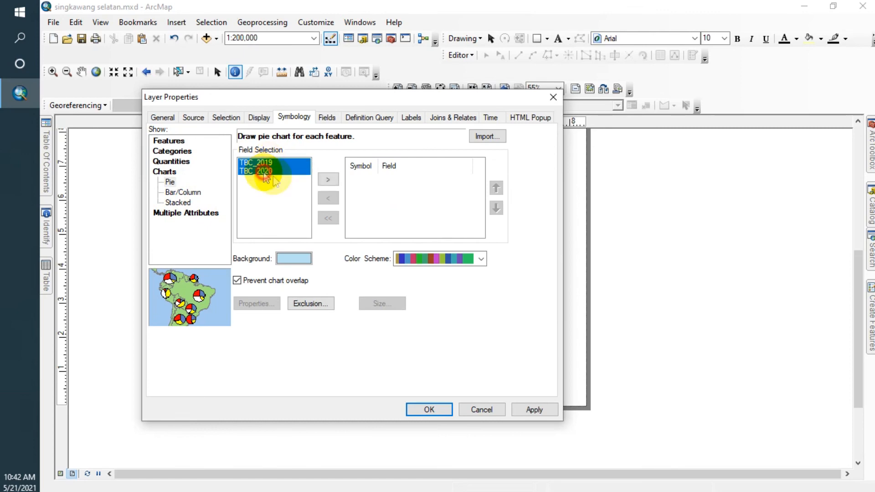
pyautogui.click(327, 181)
pyautogui.click(535, 409)
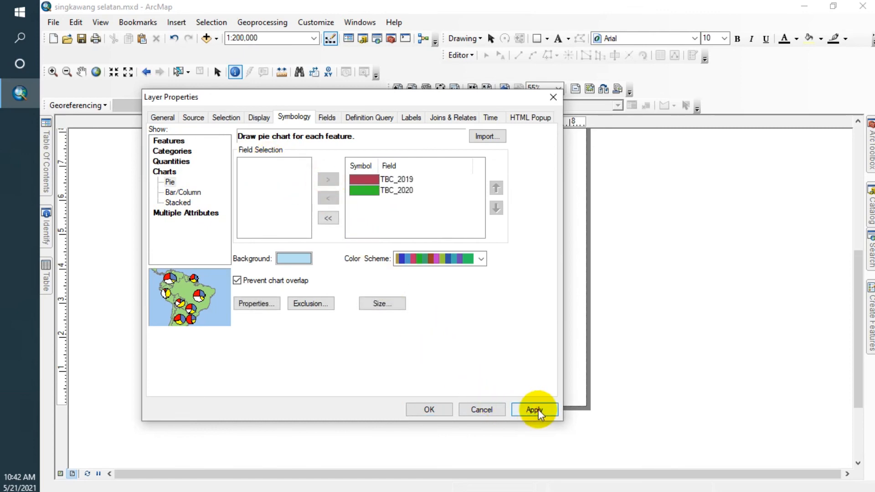
pyautogui.moveTo(445, 97); pyautogui.dragTo(224, 61)
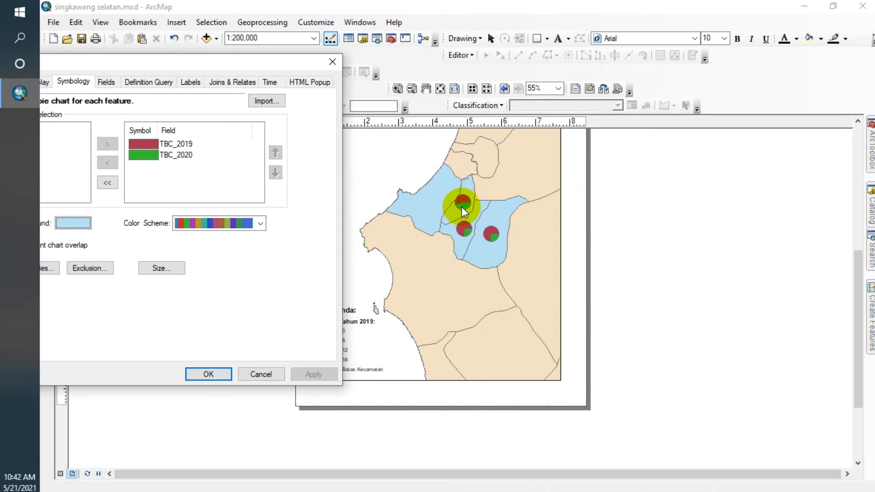
pyautogui.moveTo(224, 61); pyautogui.dragTo(509, 88)
# - Apply unique values categories based on the TBC_2019 field to the desa_singsel layer
pyautogui.click(250, 143)
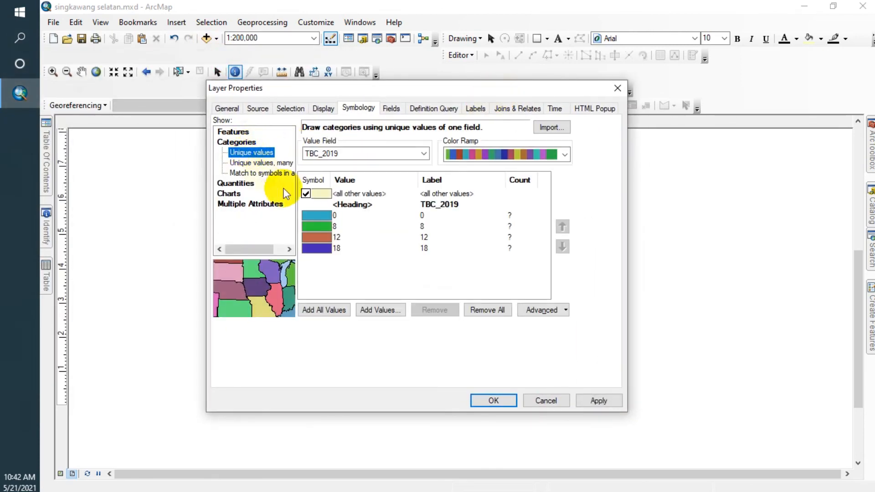
pyautogui.click(603, 402)
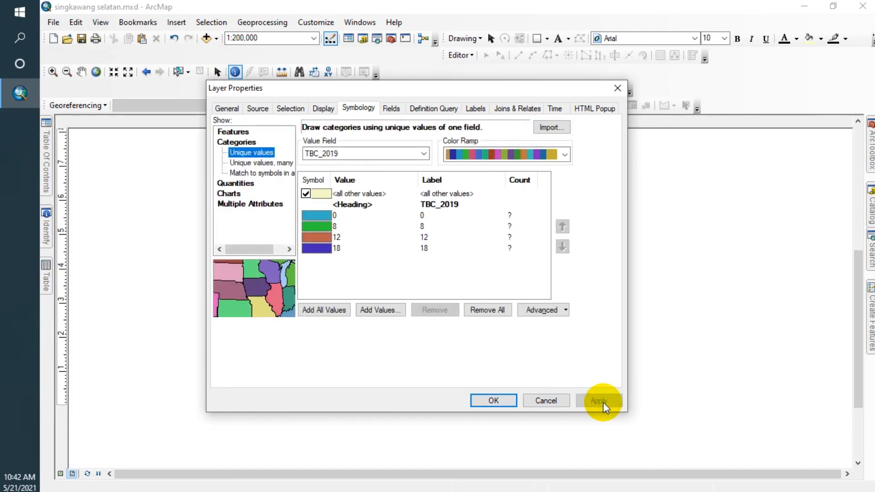
pyautogui.moveTo(484, 88); pyautogui.dragTo(541, 73)
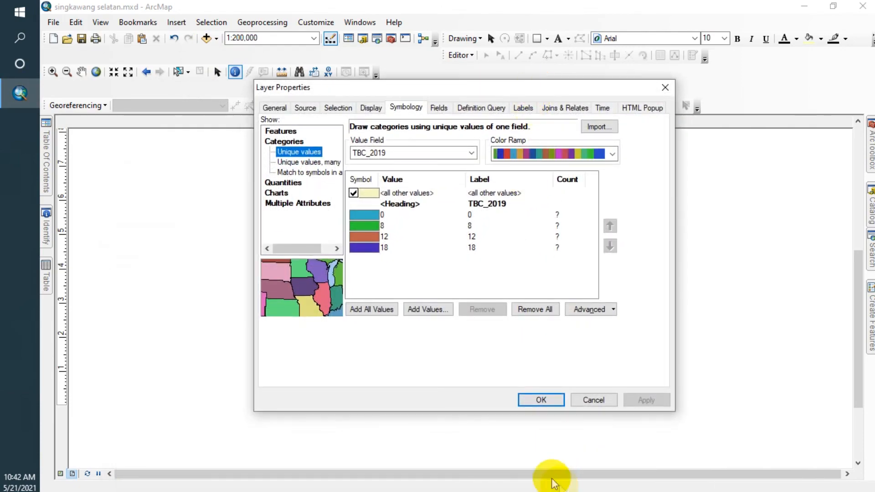
# - Return the desa_singsel layer to the Bar/Column chart symbology and accept the layer properties
pyautogui.click(276, 192)
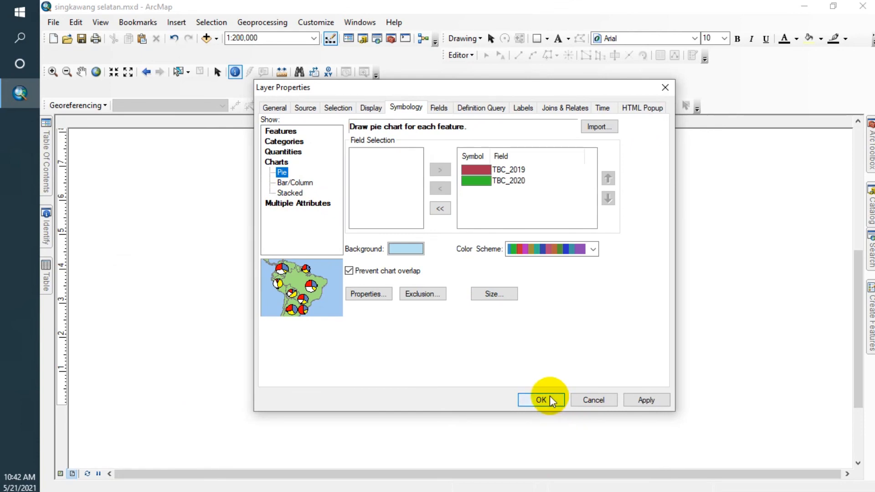
pyautogui.click(295, 183)
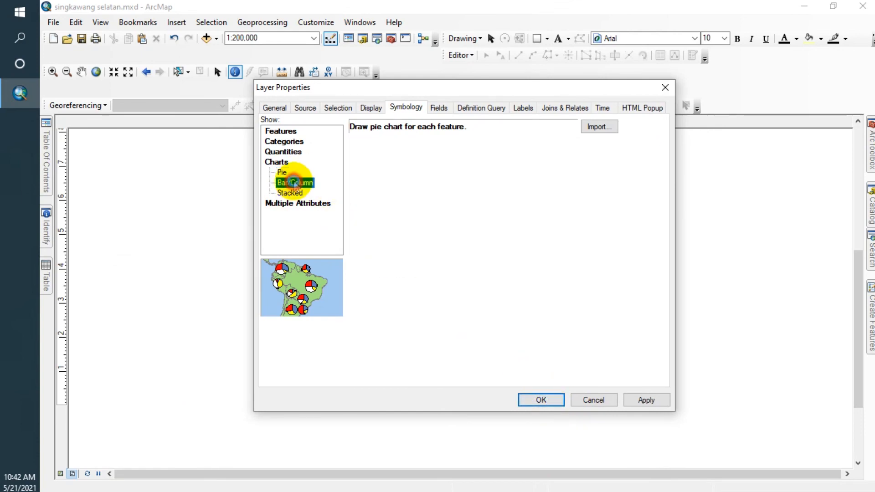
pyautogui.click(546, 401)
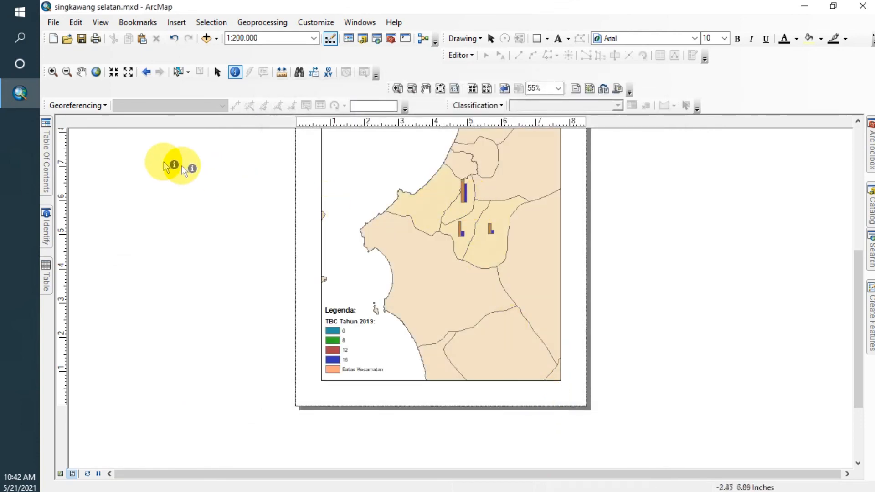
# - In the desa_singsel symbology, choose unique values with many fields and add all values of the DESA field
pyautogui.moveTo(48, 166)
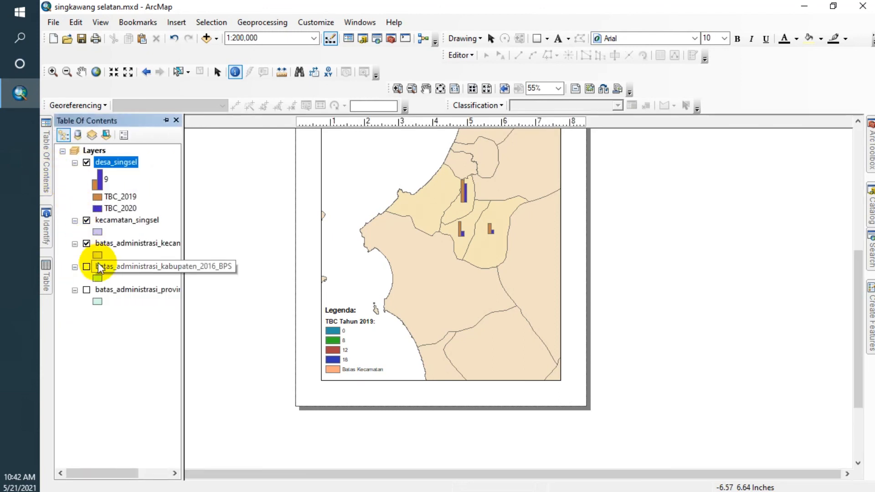
pyautogui.rightClick(117, 164)
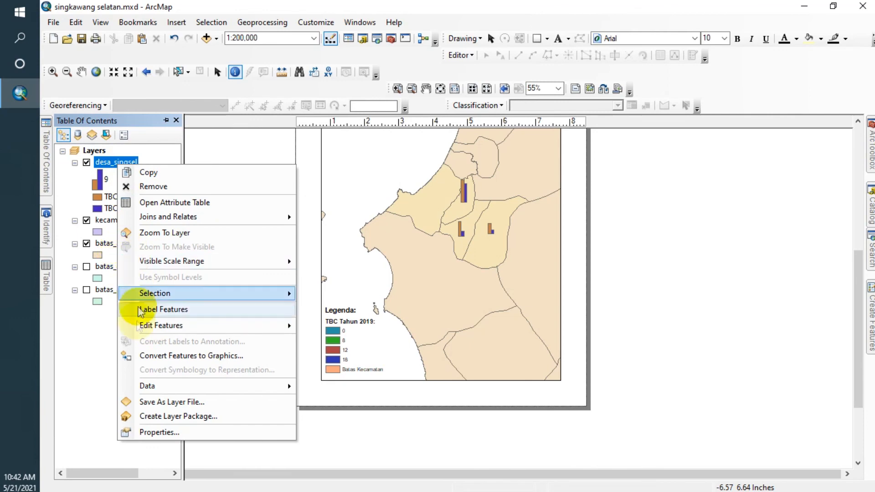
pyautogui.click(173, 431)
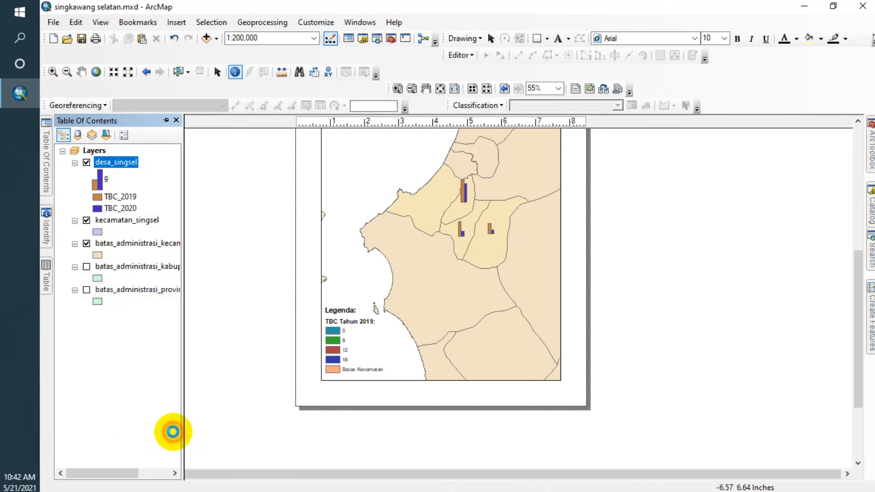
pyautogui.click(281, 149)
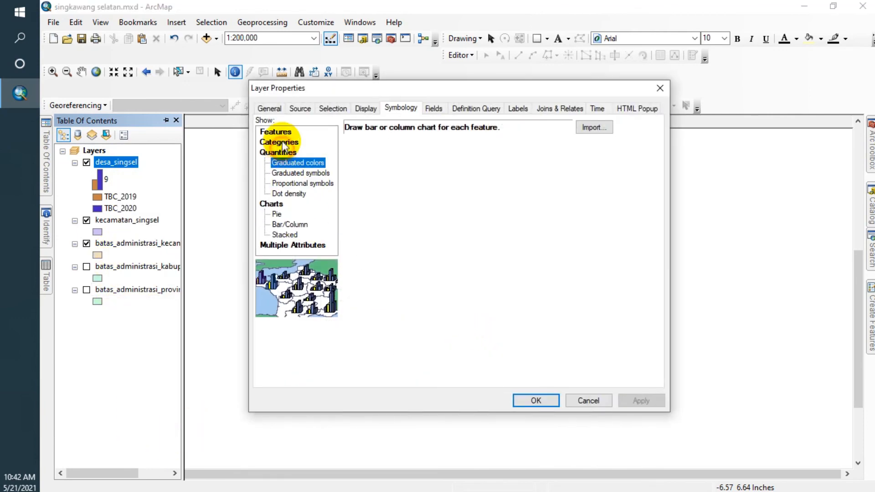
pyautogui.click(279, 142)
pyautogui.click(301, 162)
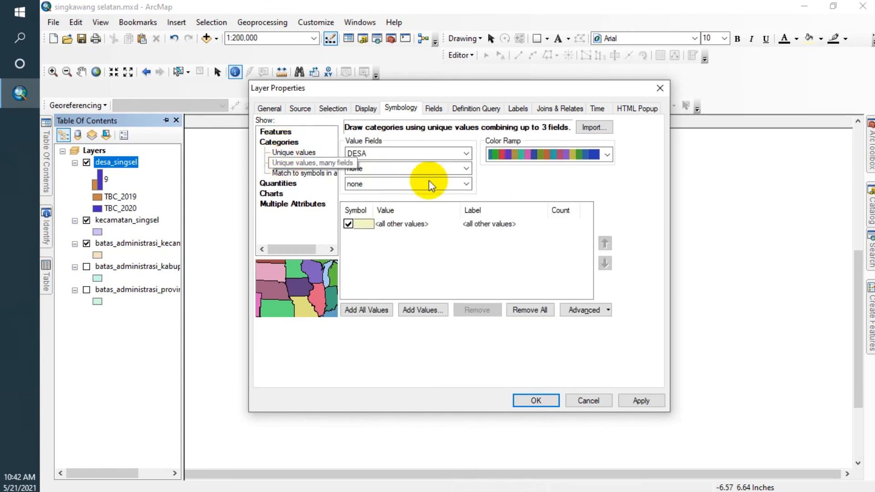
pyautogui.click(367, 311)
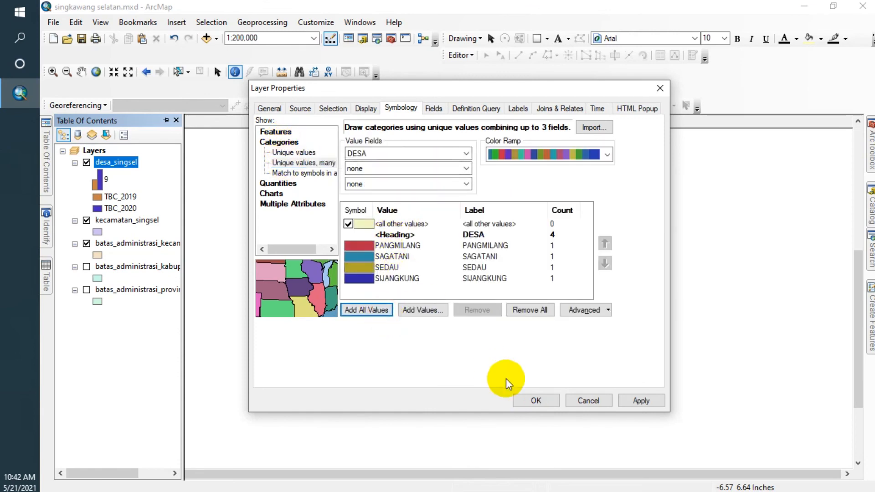
# - Change the first value field of the many-fields symbology to TBC_2019 and apply it to the layer
pyautogui.click(419, 154)
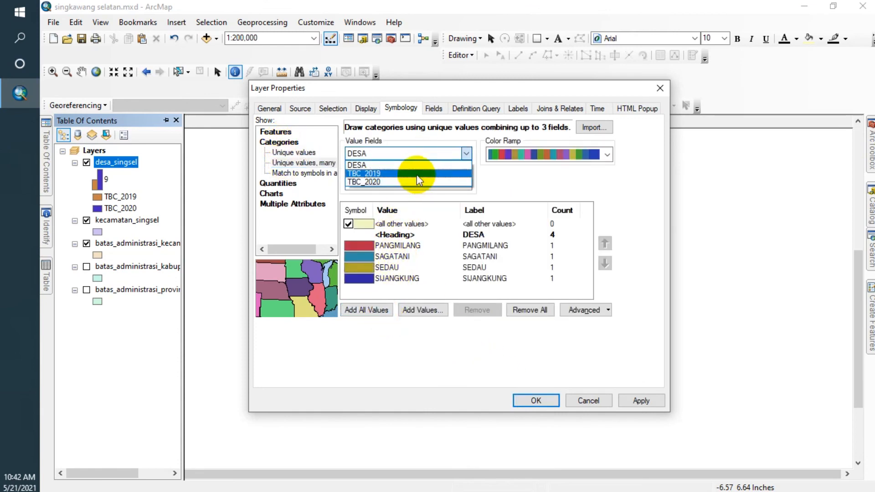
pyautogui.click(416, 176)
pyautogui.click(641, 400)
pyautogui.click(537, 398)
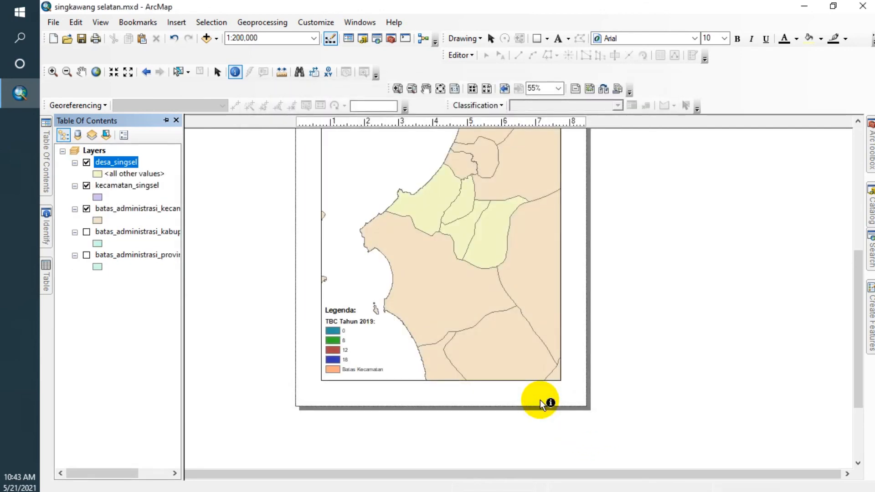
# - Symbolize the desa_singsel layer by unique values of TBC_2019, adding all values, and accept the layer properties
pyautogui.rightClick(128, 165)
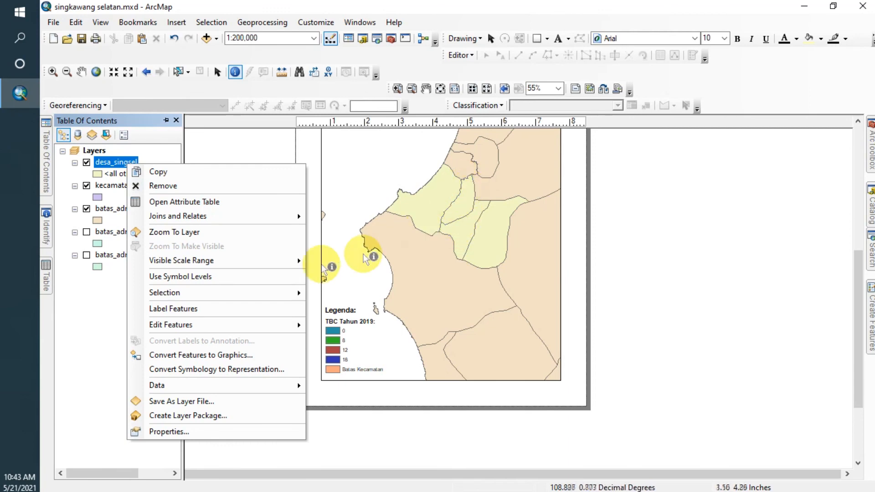
pyautogui.click(205, 435)
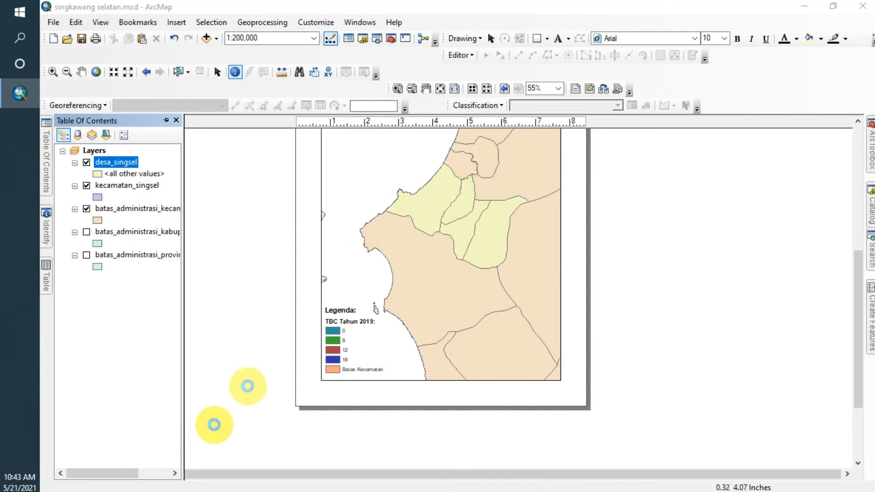
pyautogui.click(304, 153)
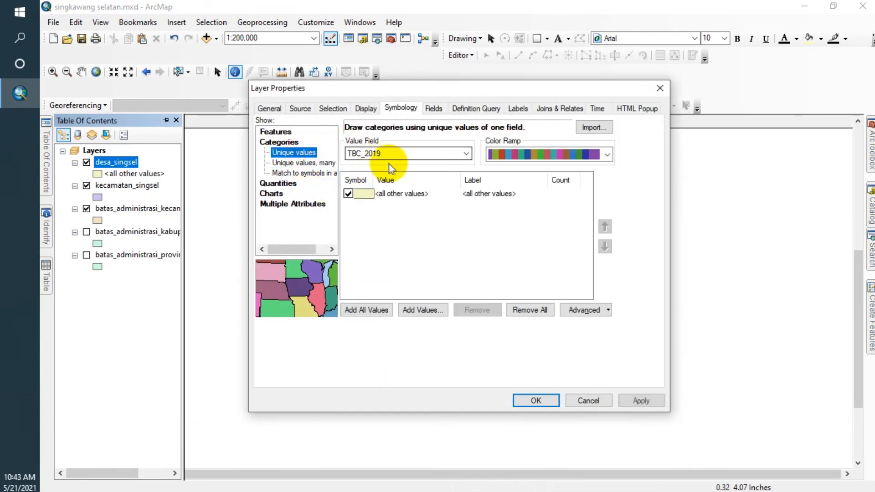
pyautogui.click(367, 309)
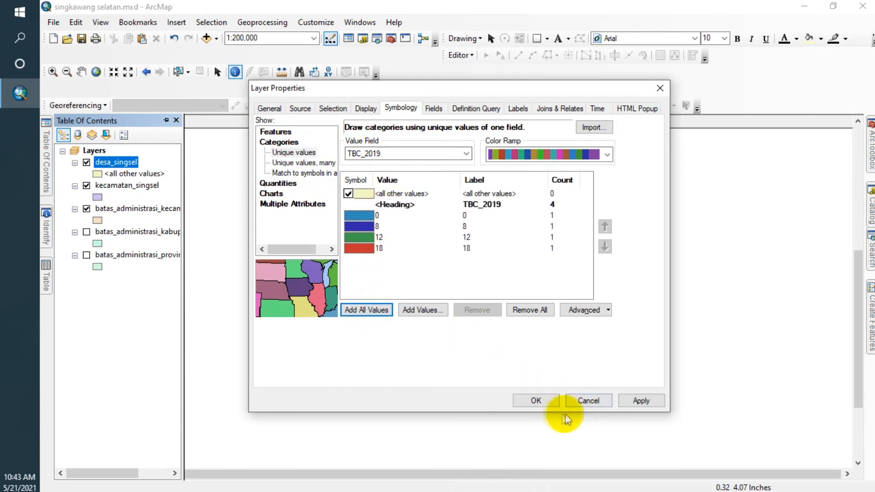
pyautogui.click(536, 400)
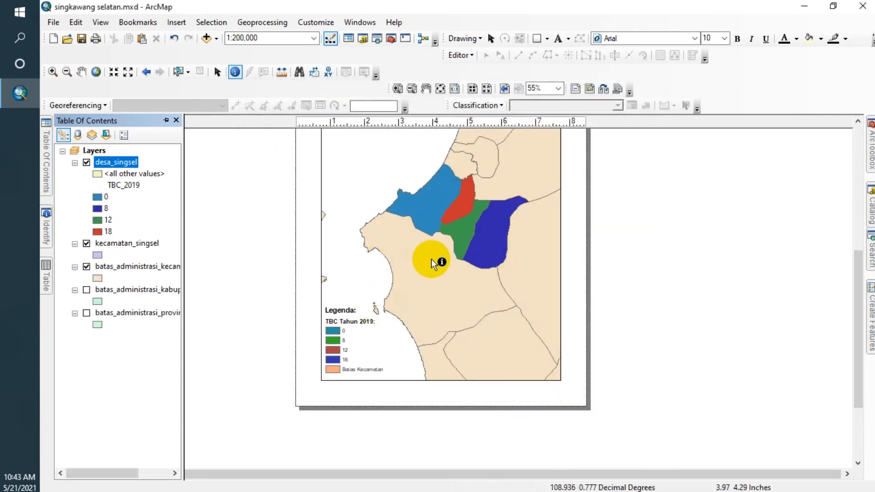